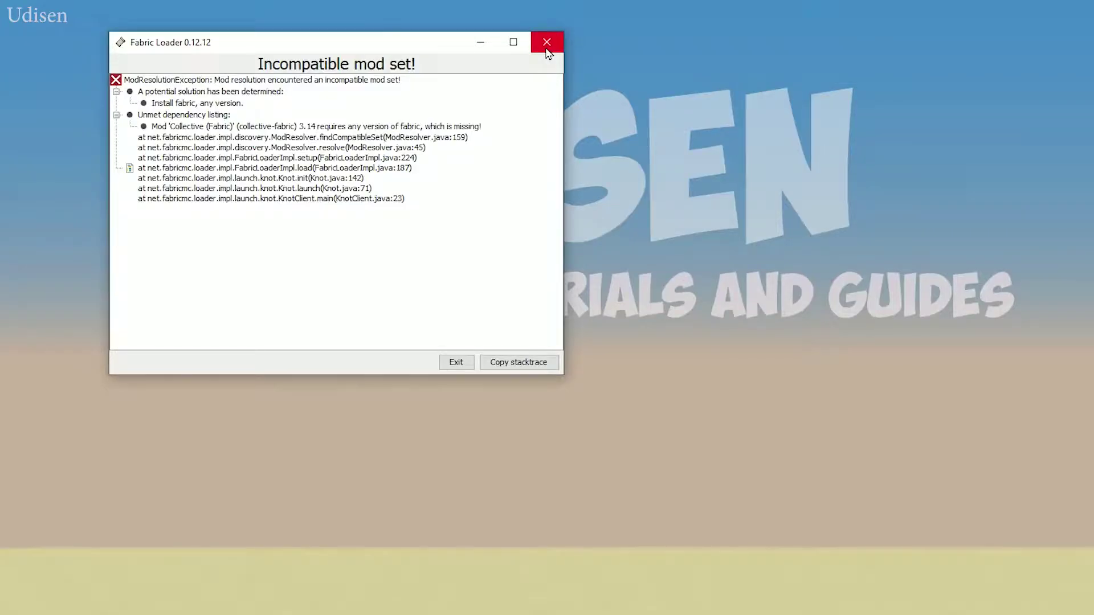
- Close the Fabric Loader incompatibility window, dismiss the game crash notice and close Minecraft Launcher
click(540, 50)
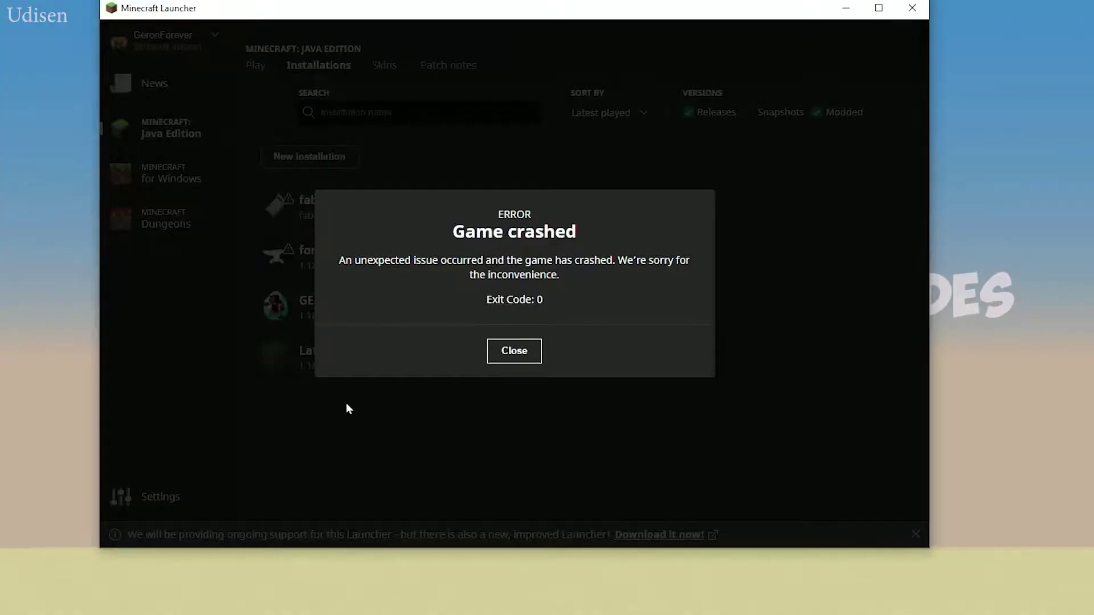
click(513, 350)
mouse_move(447, 221)
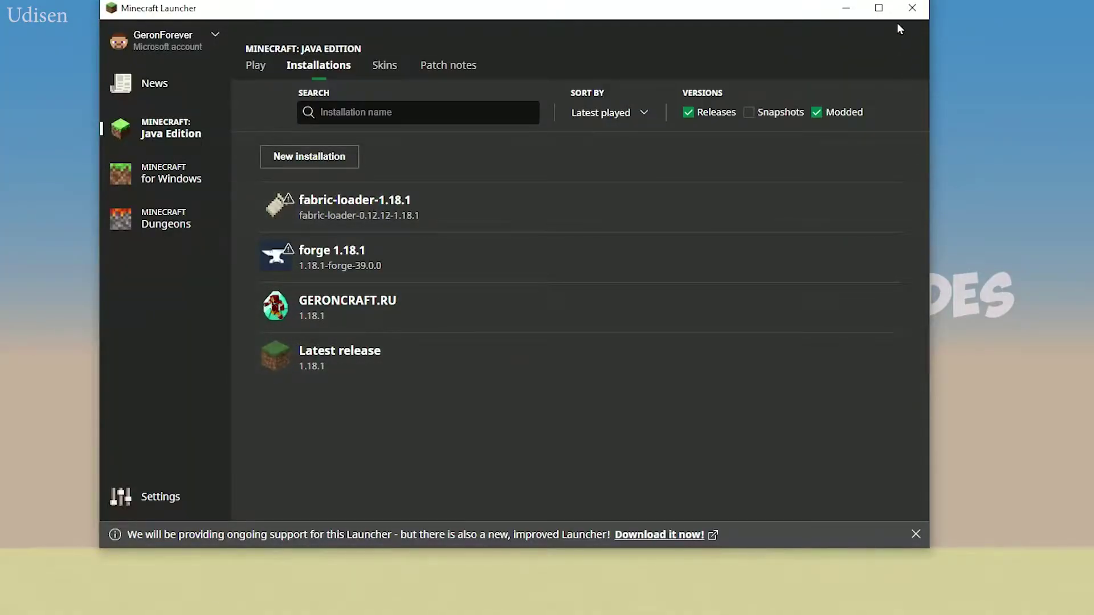
click(912, 8)
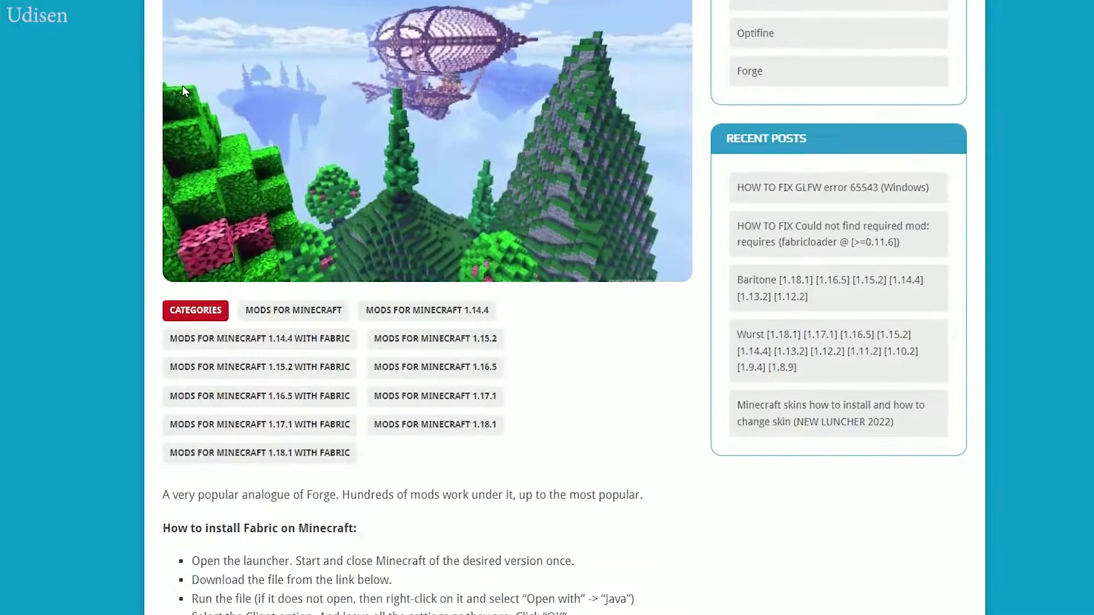
- Find the downloaded fabric-installer-0.10.2 file in the Downloads folder and run it
scroll(182, 85, down, 14)
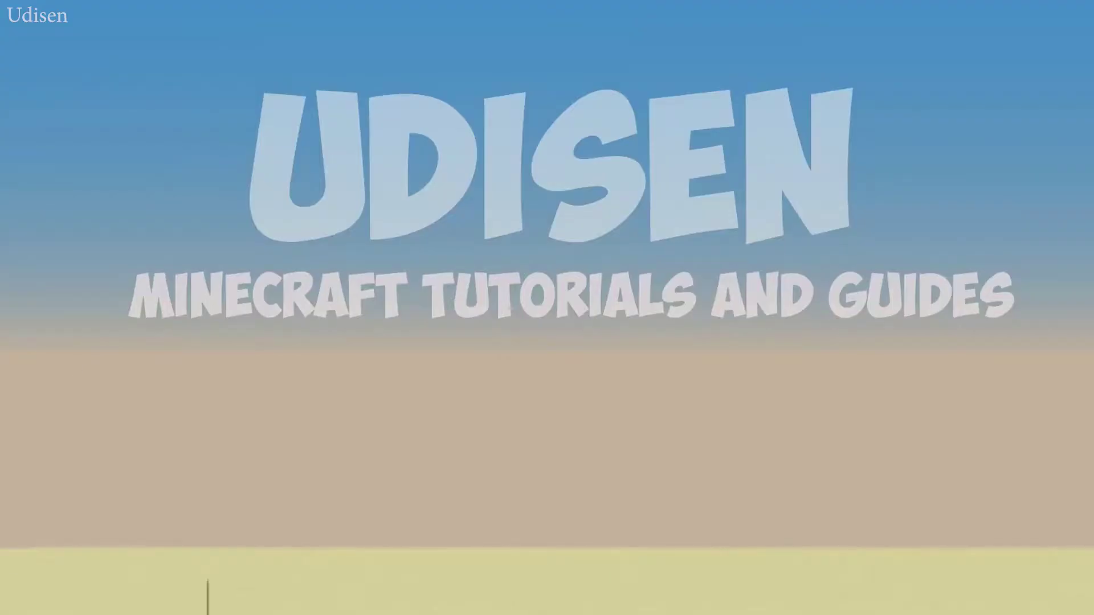
click(119, 613)
double_click(476, 288)
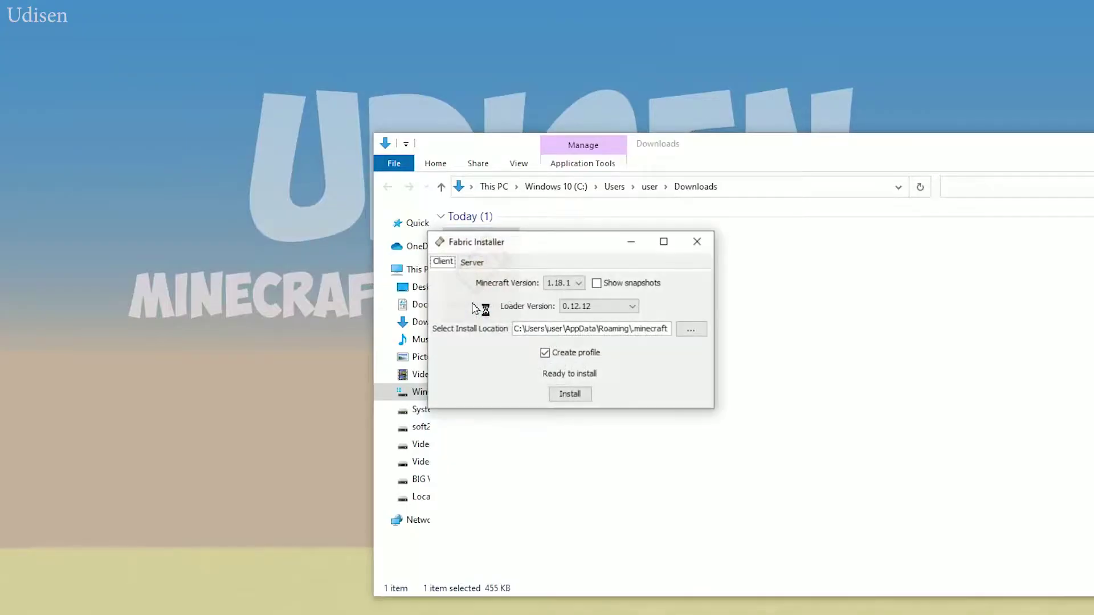
- Set the Fabric Installer to Minecraft version 1.18.1 and loader version 0.12.12
click(575, 282)
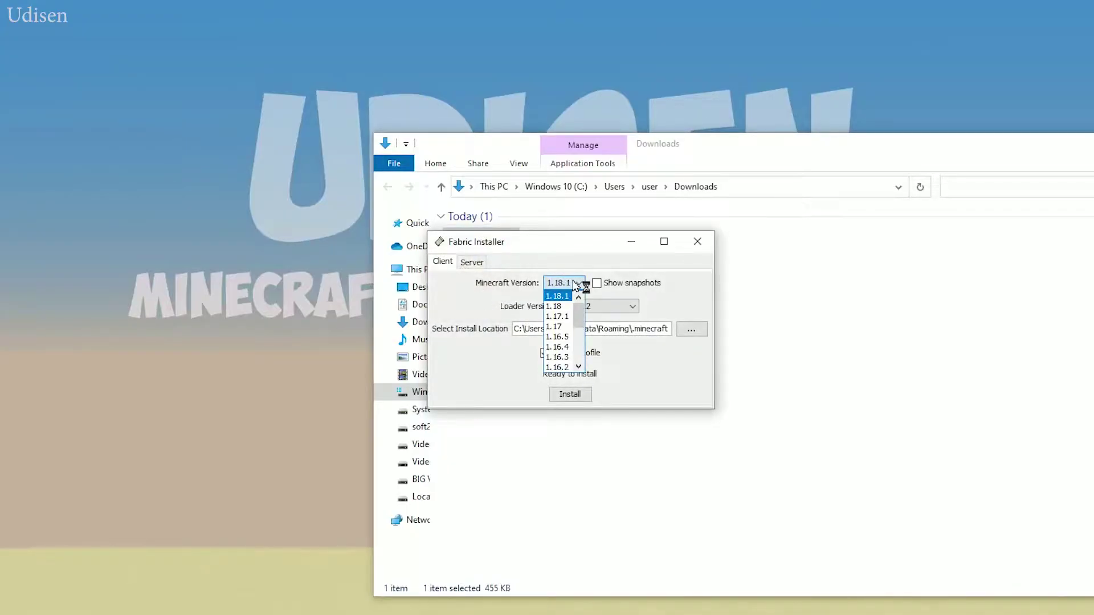
click(574, 282)
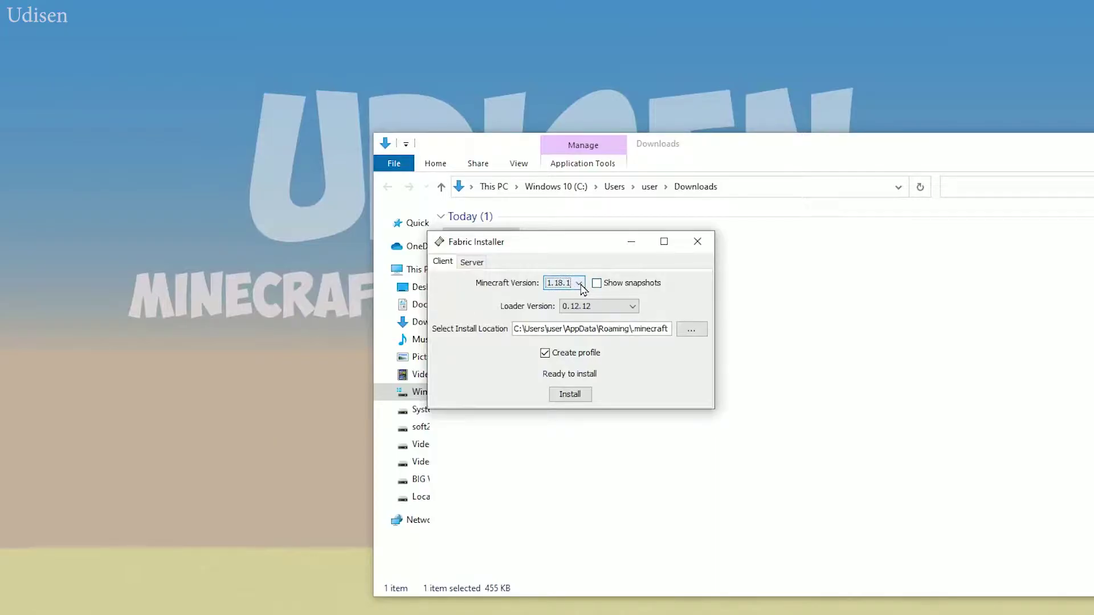
click(580, 284)
click(570, 296)
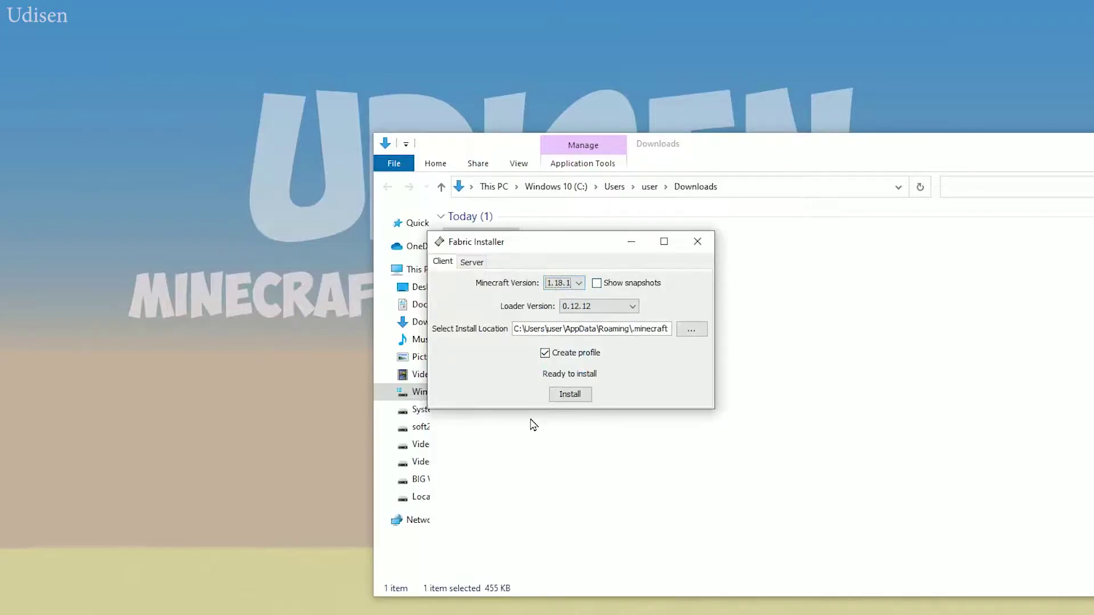
click(582, 309)
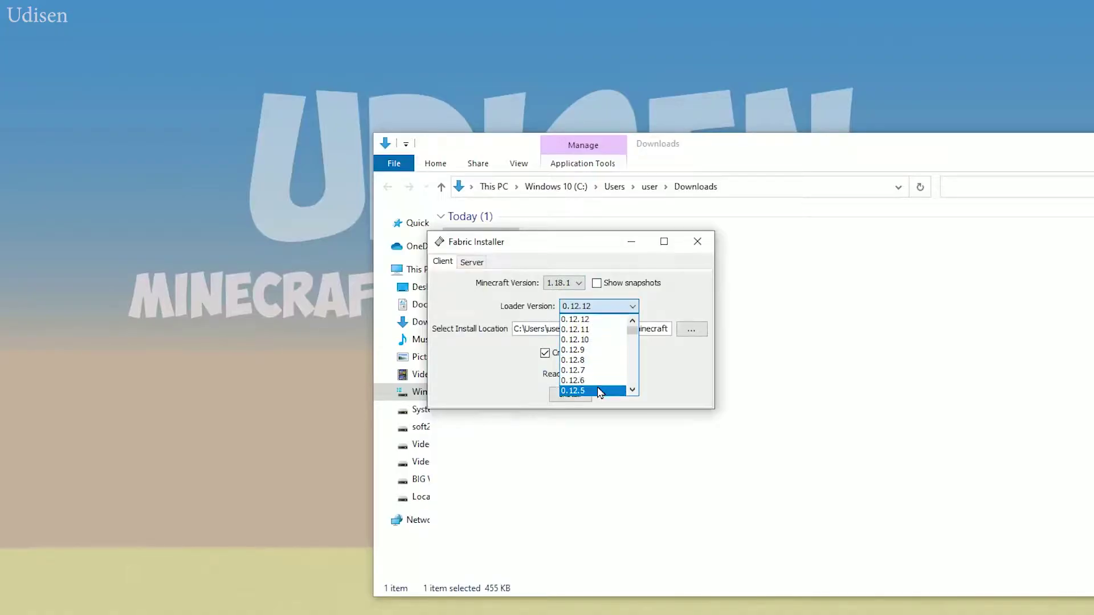
click(582, 319)
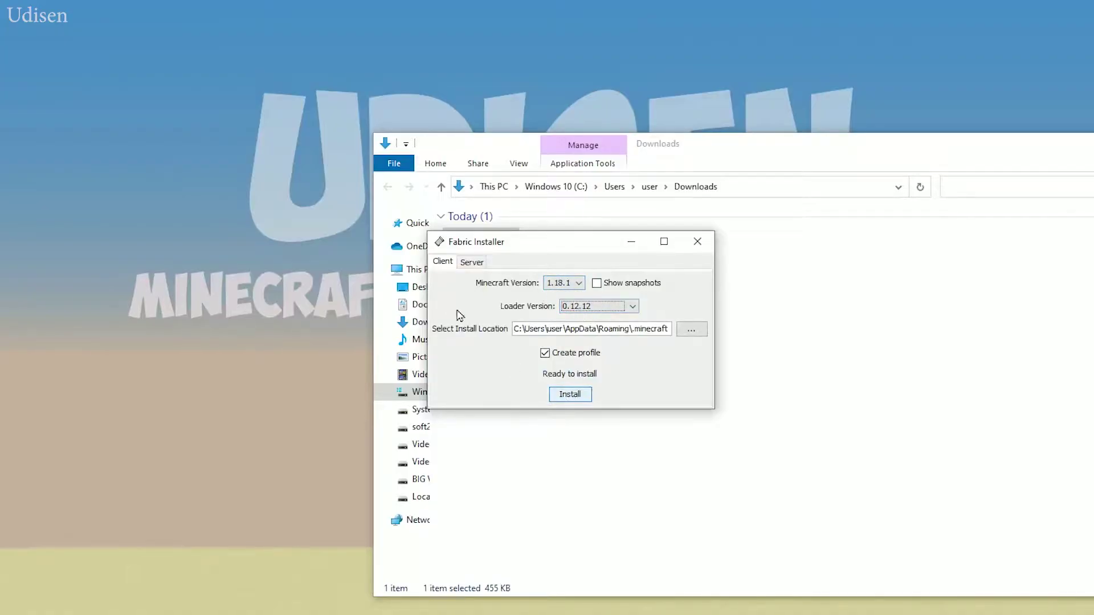
- Install the Fabric client with the chosen versions, acknowledge the completion message and close the installer
click(445, 264)
click(557, 394)
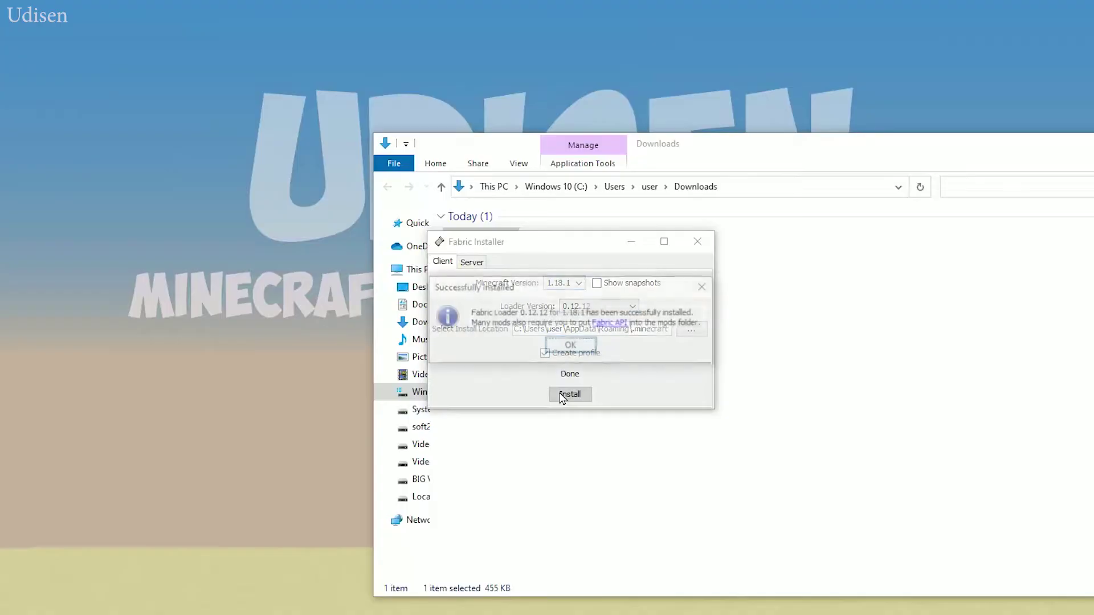
click(573, 346)
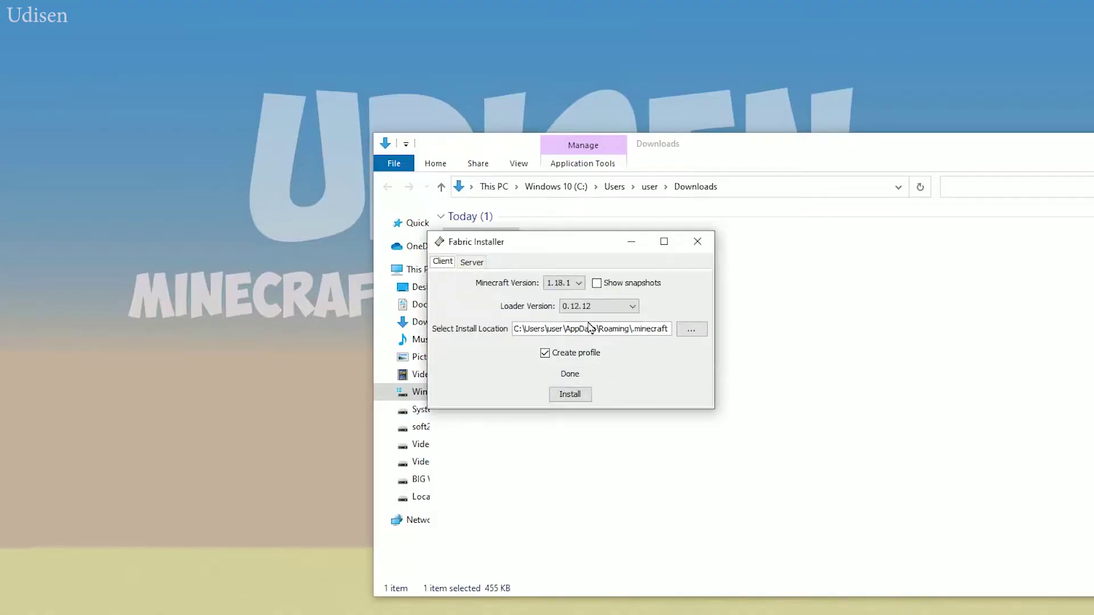
click(697, 241)
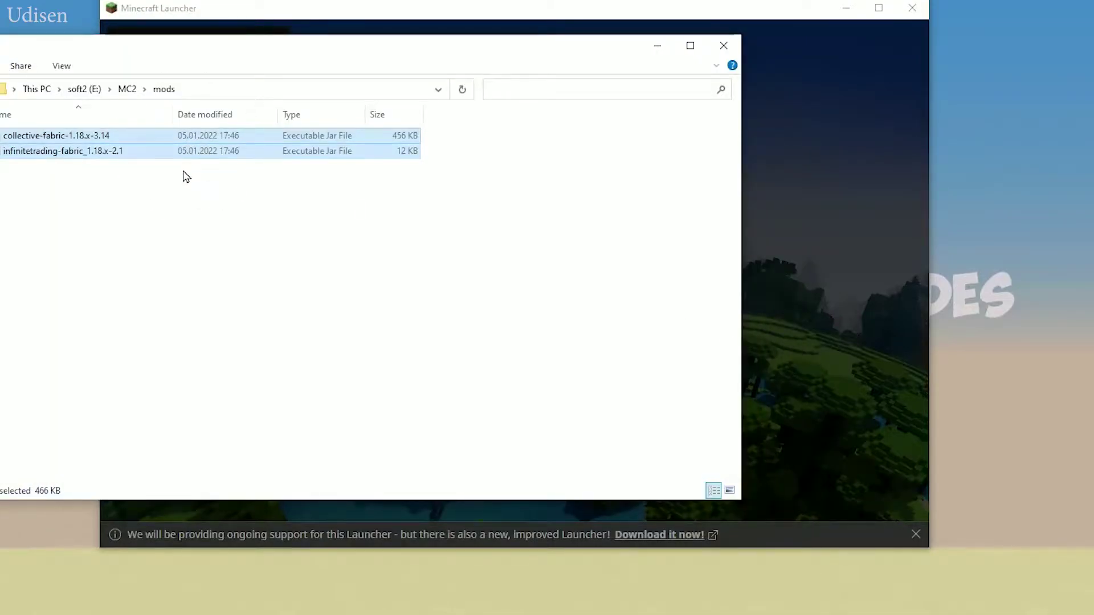
- Empty the mods folder in MC2 by deleting collective-fabric-1.18.x-3.14 and infinitetrading-fabric_1.18.x-2.1
right_click(112, 138)
click(173, 288)
click(125, 222)
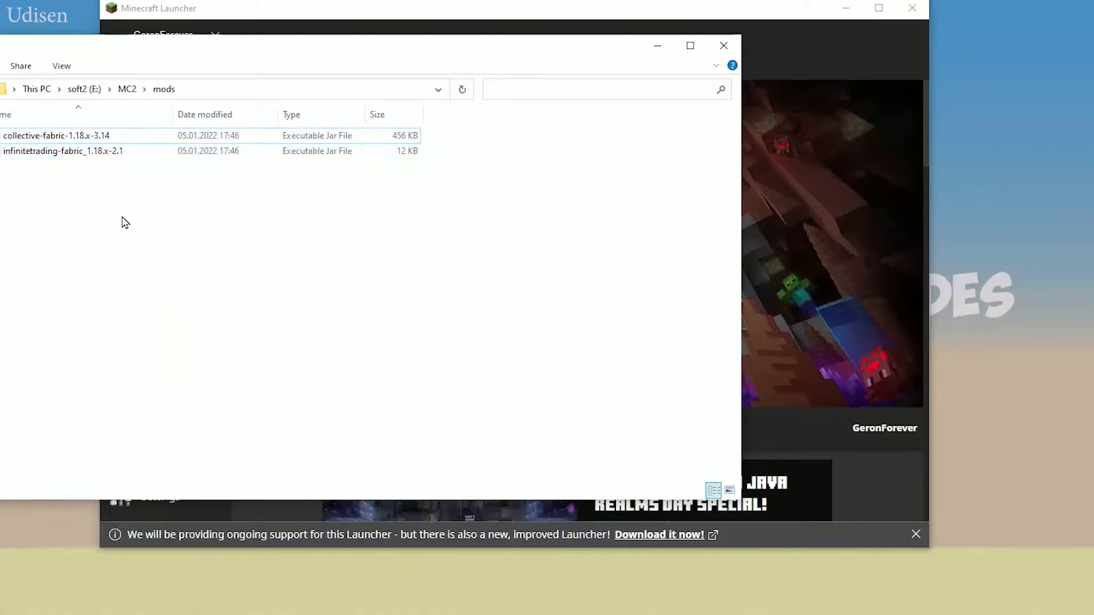
click(112, 152)
key(ctrl+a)
key(Delete)
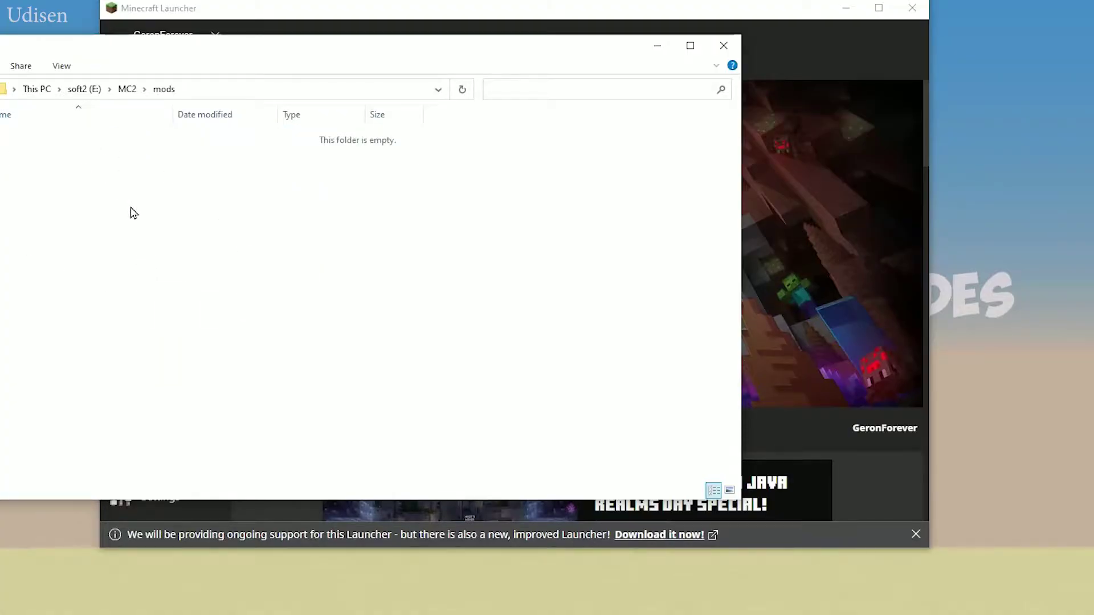
- Switch to Minecraft Launcher, start the fabric-loader-1.18.1 installation without mods, and quit the game from its title screen
click(656, 45)
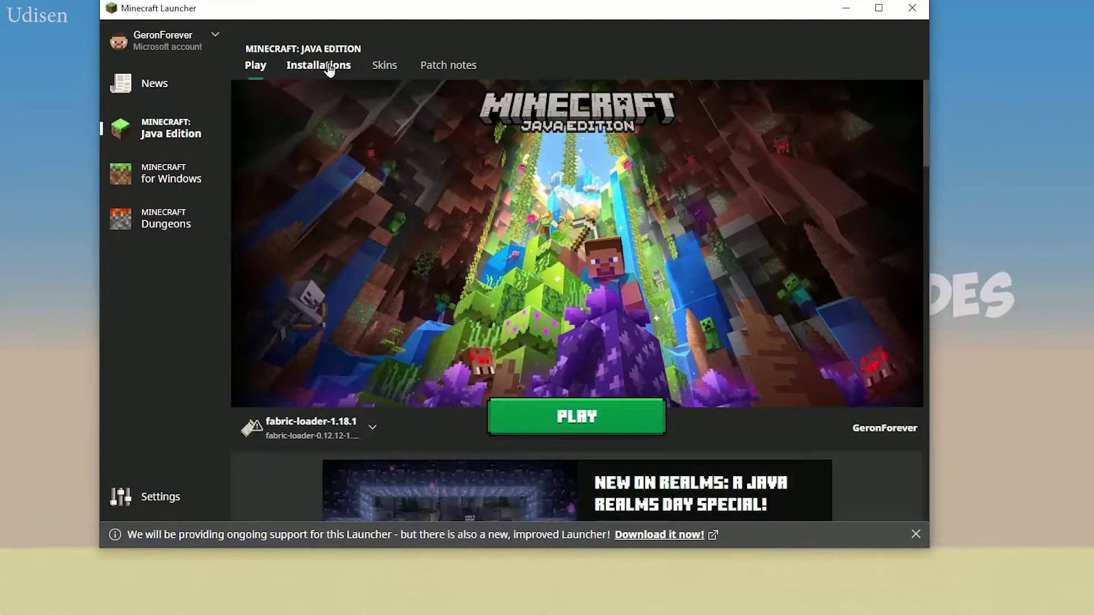
click(338, 65)
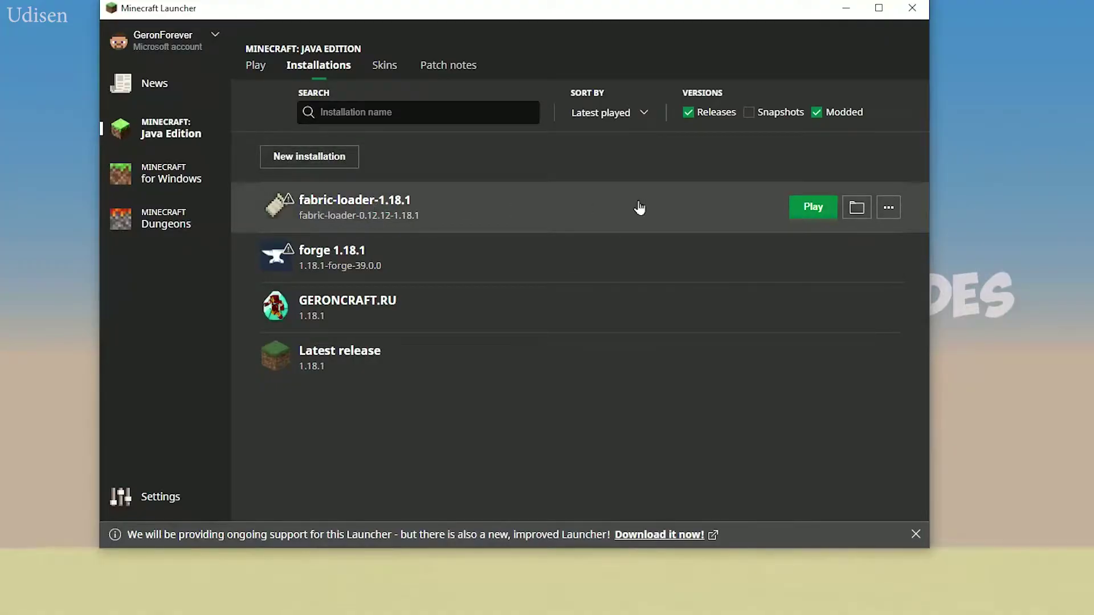
click(803, 207)
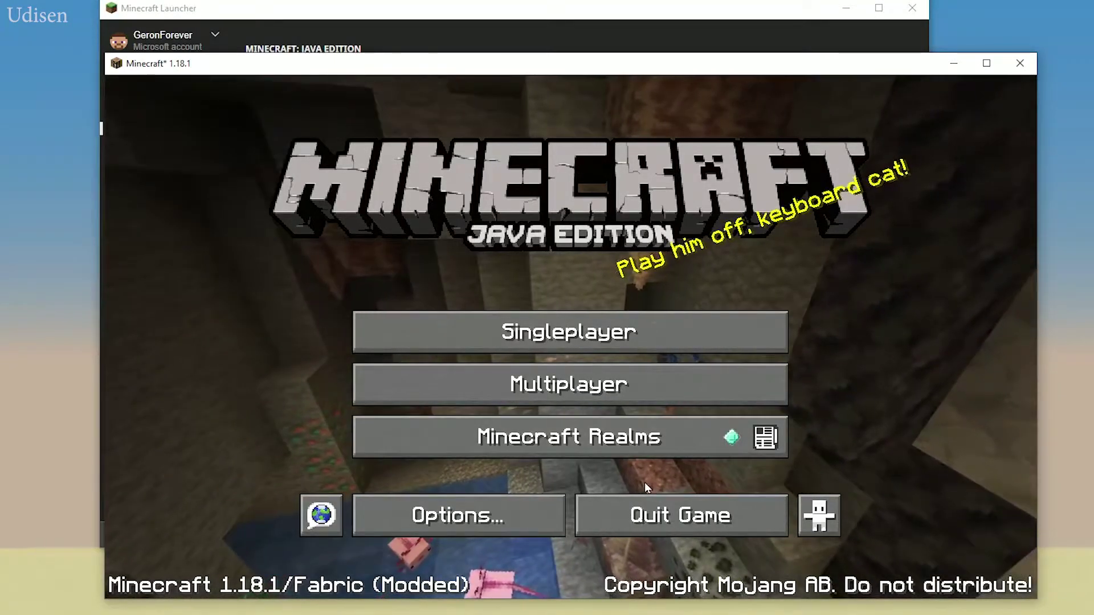
click(661, 522)
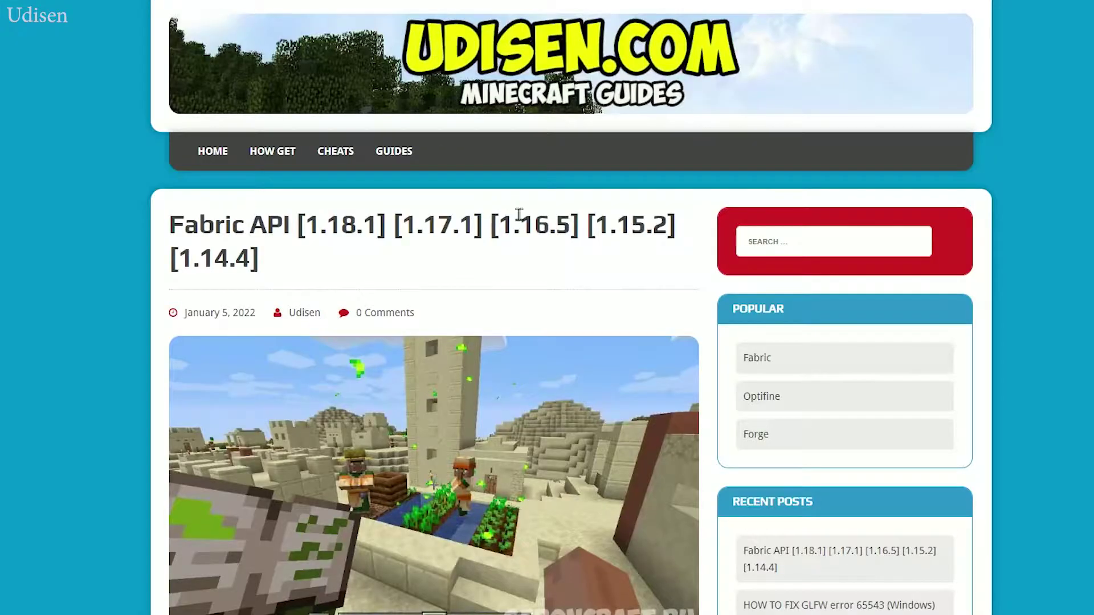
- Download Fabric API 0.43.1+1.18 for Minecraft 1.18.1 from the Fabric API page
scroll(500, 237, down, 10)
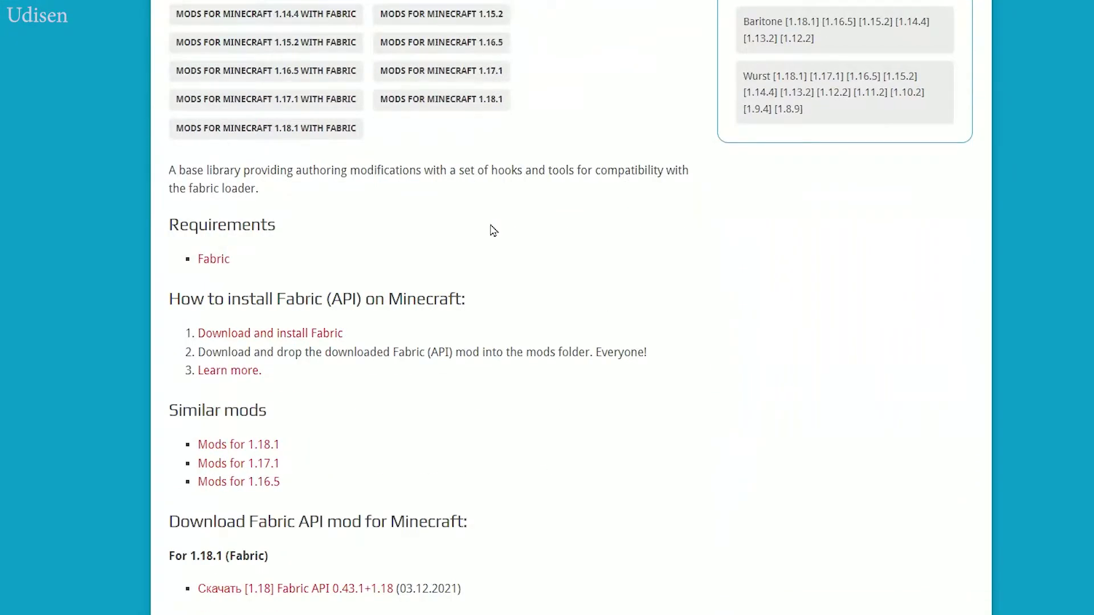
scroll(493, 230, down, 5)
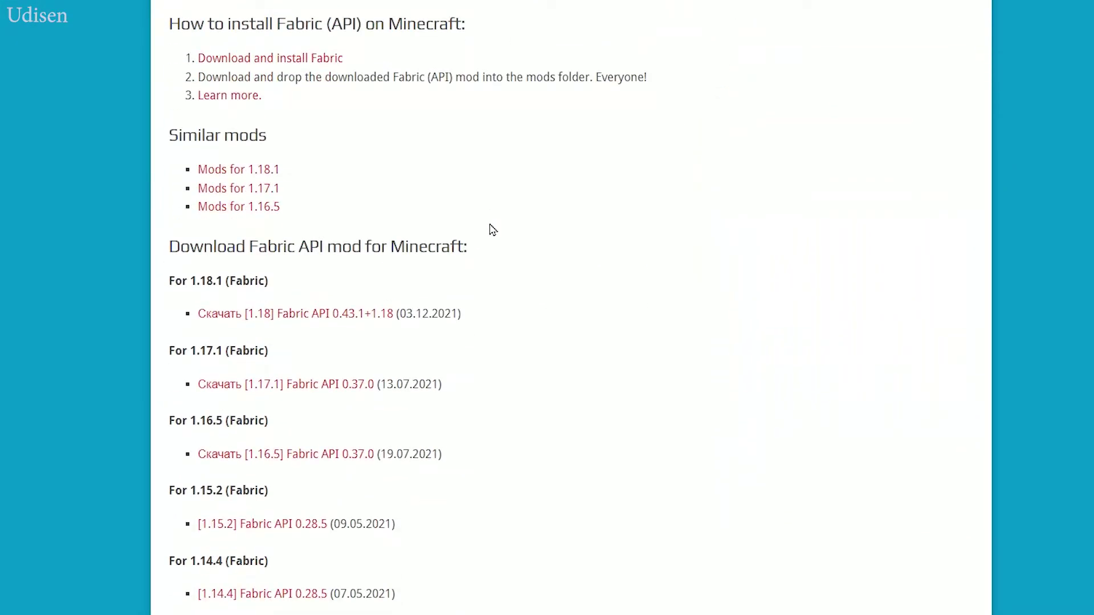
click(327, 298)
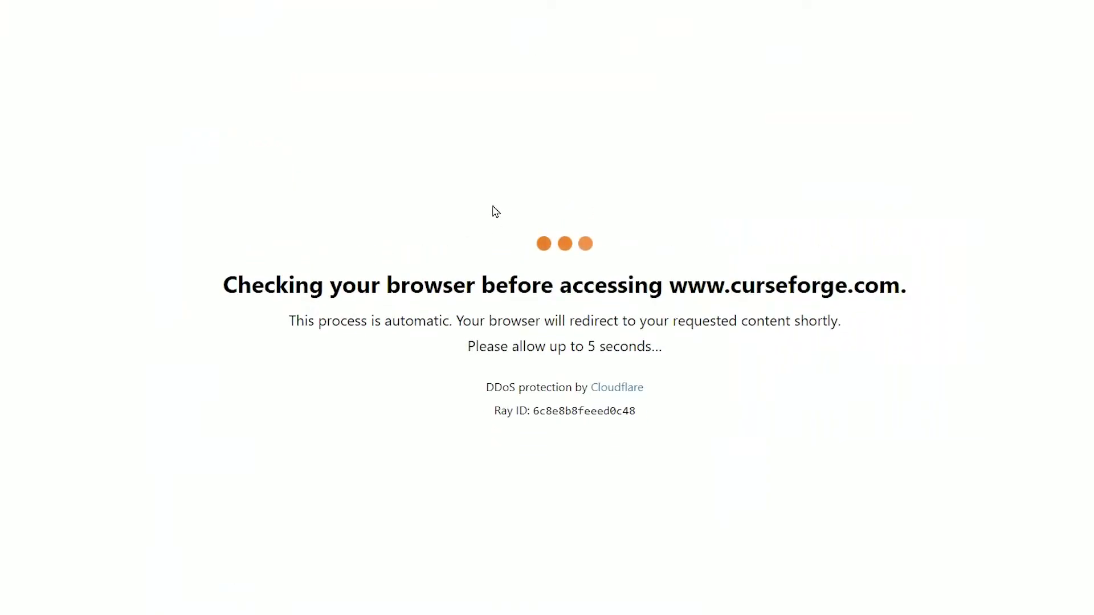
scroll(460, 236, up, 3)
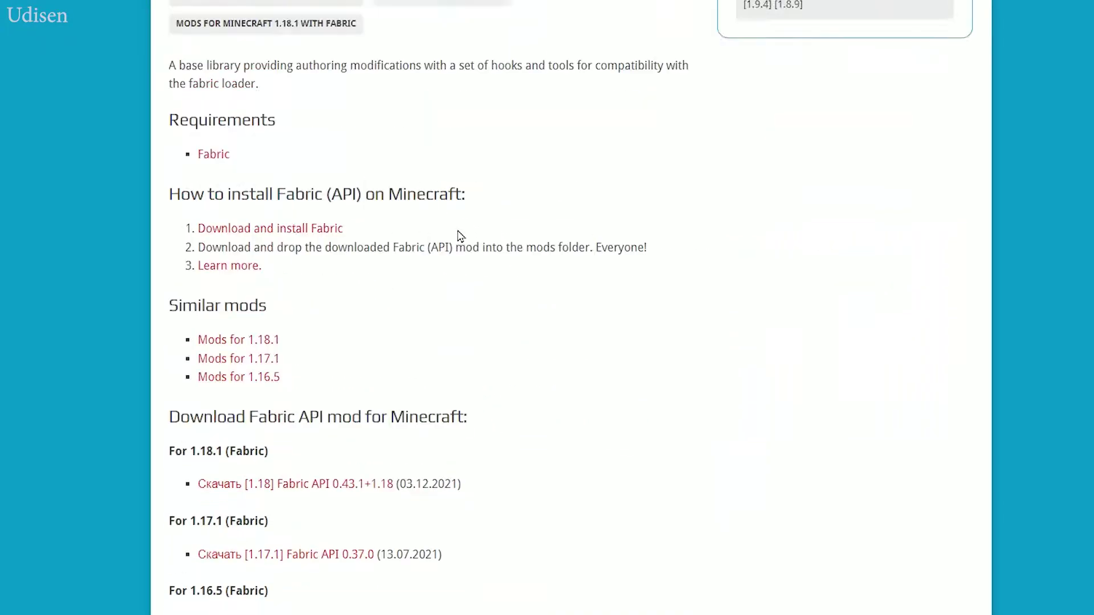
scroll(461, 236, up, 10)
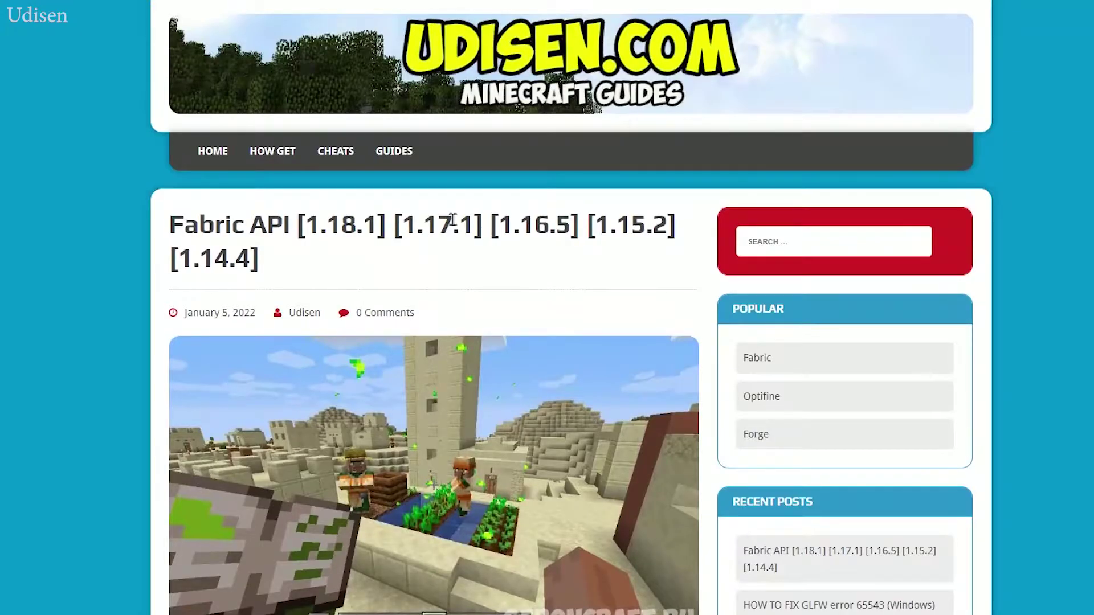
scroll(453, 220, down, 3)
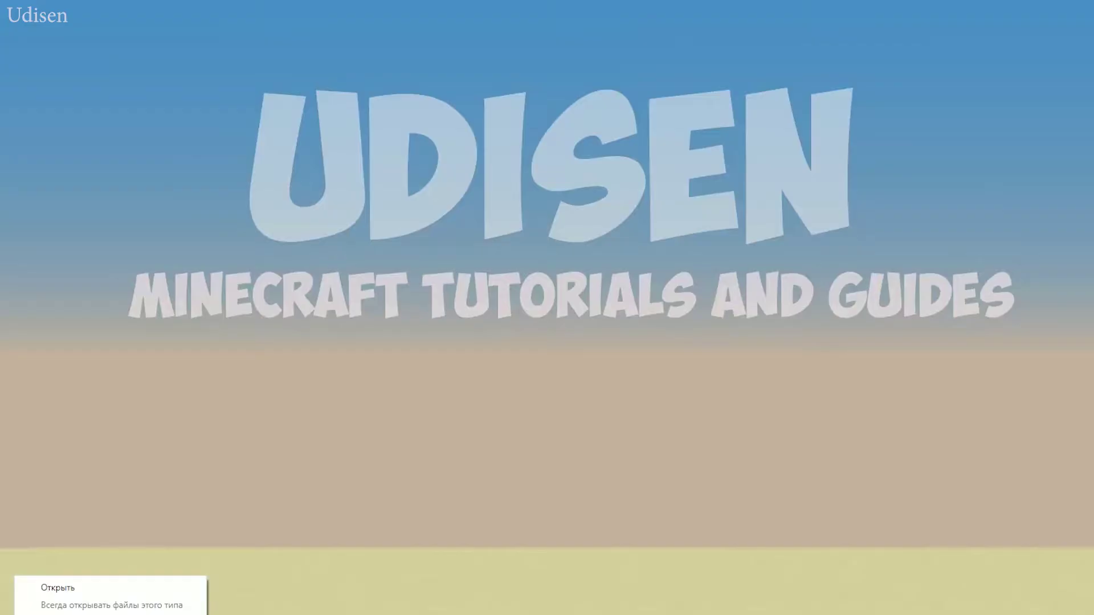
- Put the Collective and Infinite Trading mods back into the MC2 mods folder and copy fabric-api-0.43.1+1.18 there from Downloads
click(61, 610)
click(603, 186)
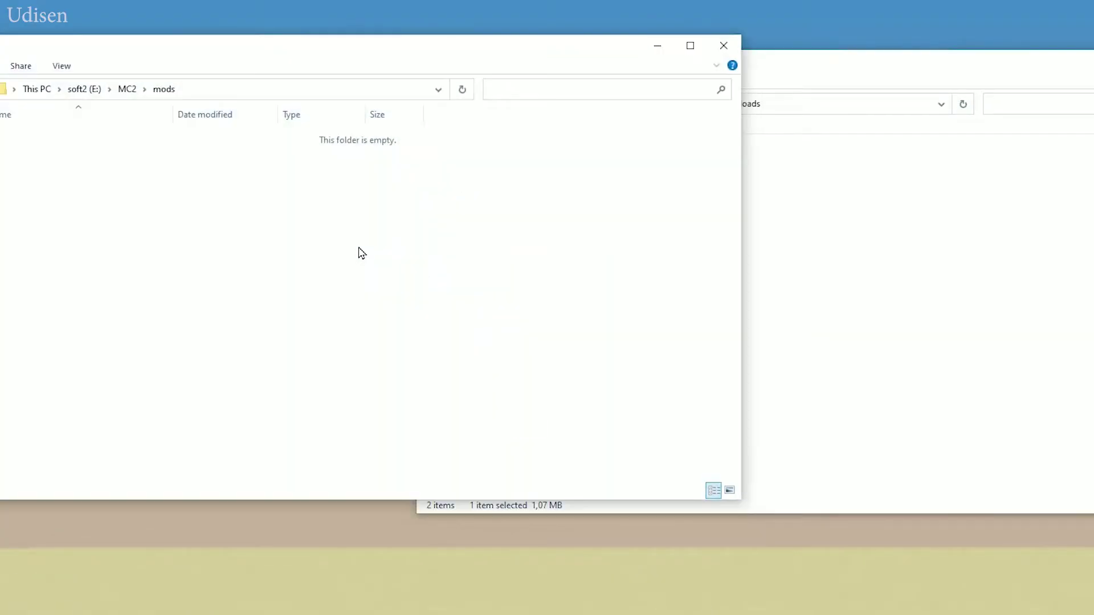
click(325, 220)
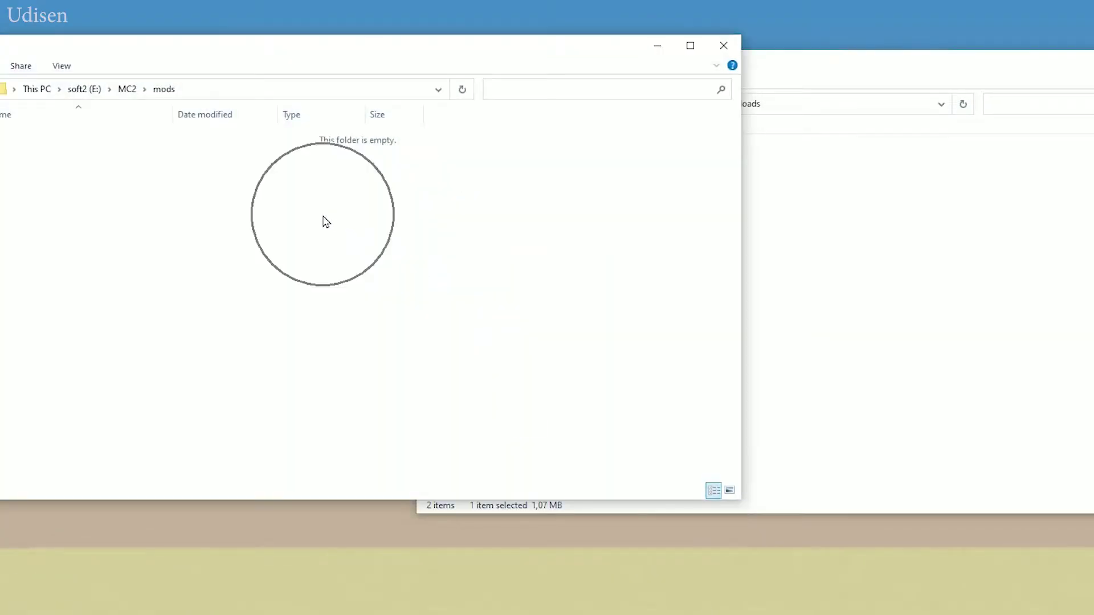
click(30, 152)
click(896, 293)
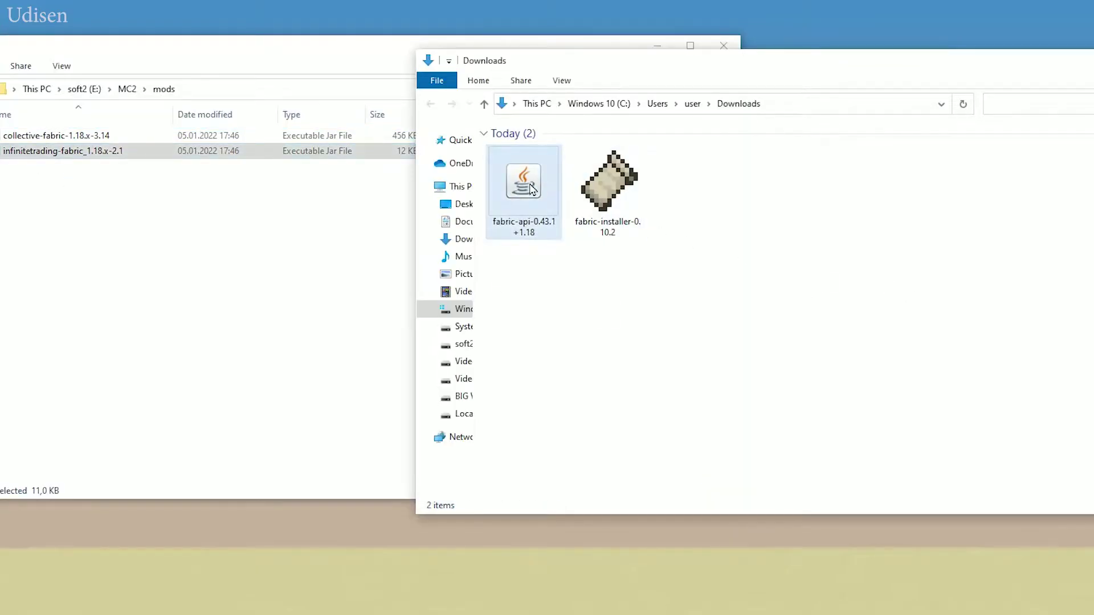
drag(533, 188, 106, 203)
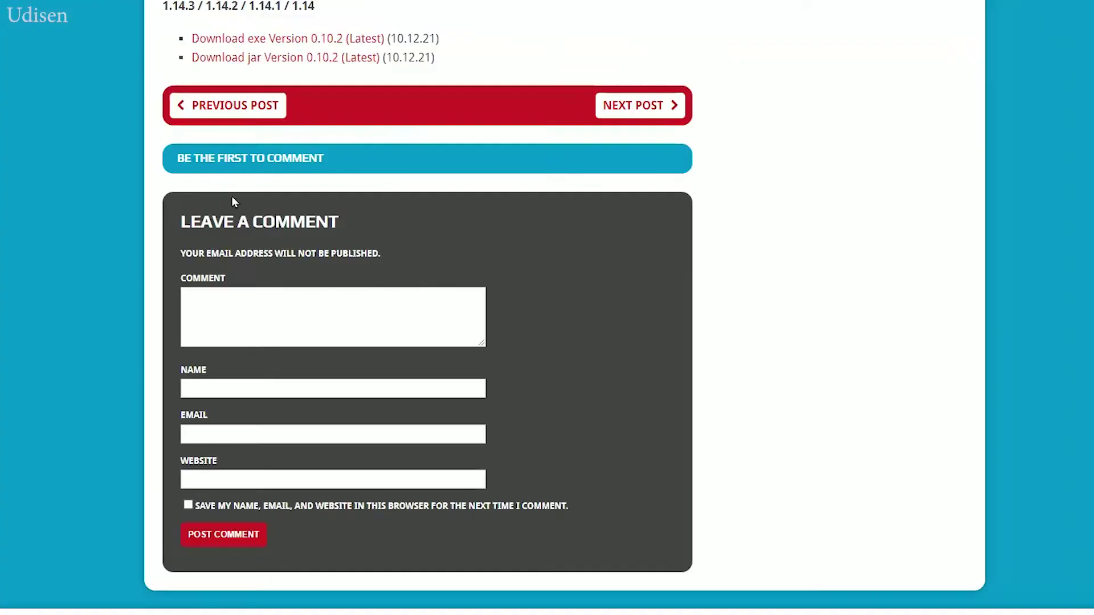
scroll(231, 196, up, 20)
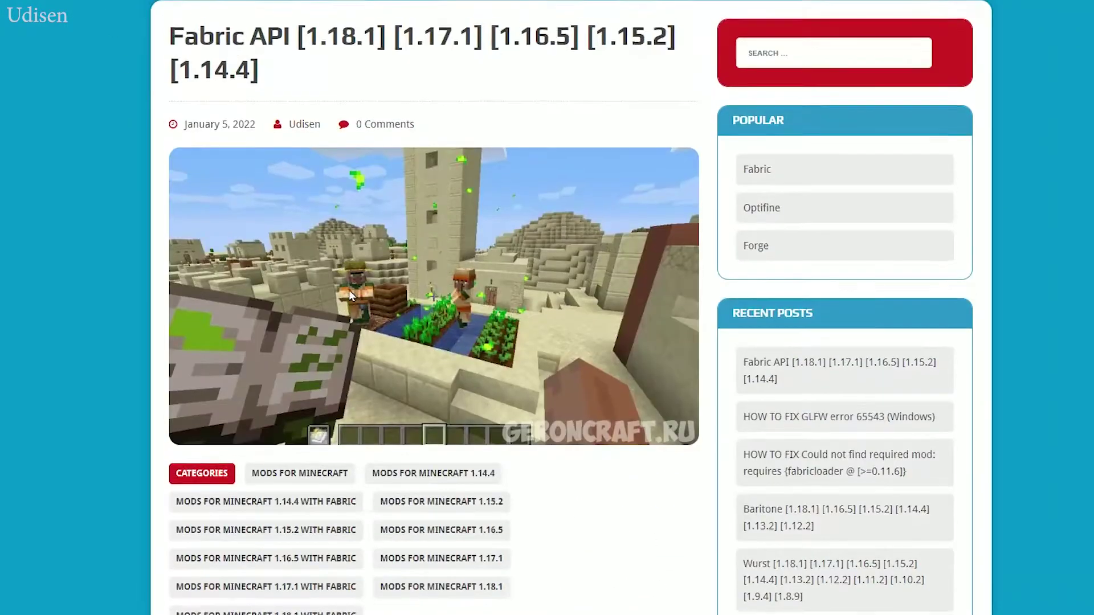
scroll(332, 278, down, 20)
scroll(331, 269, up, 7)
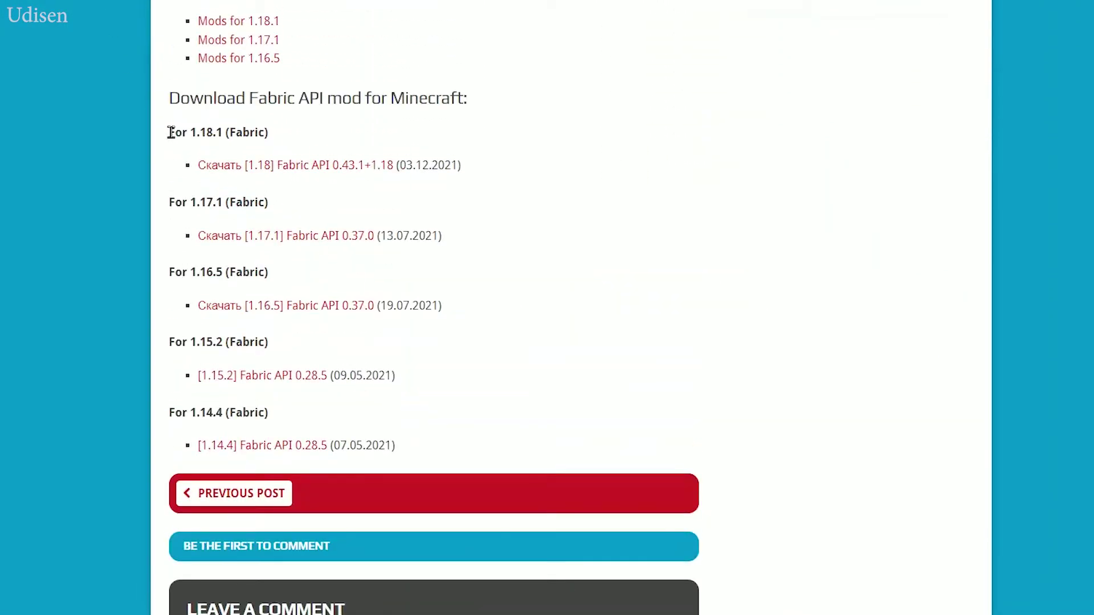
drag(170, 132, 285, 139)
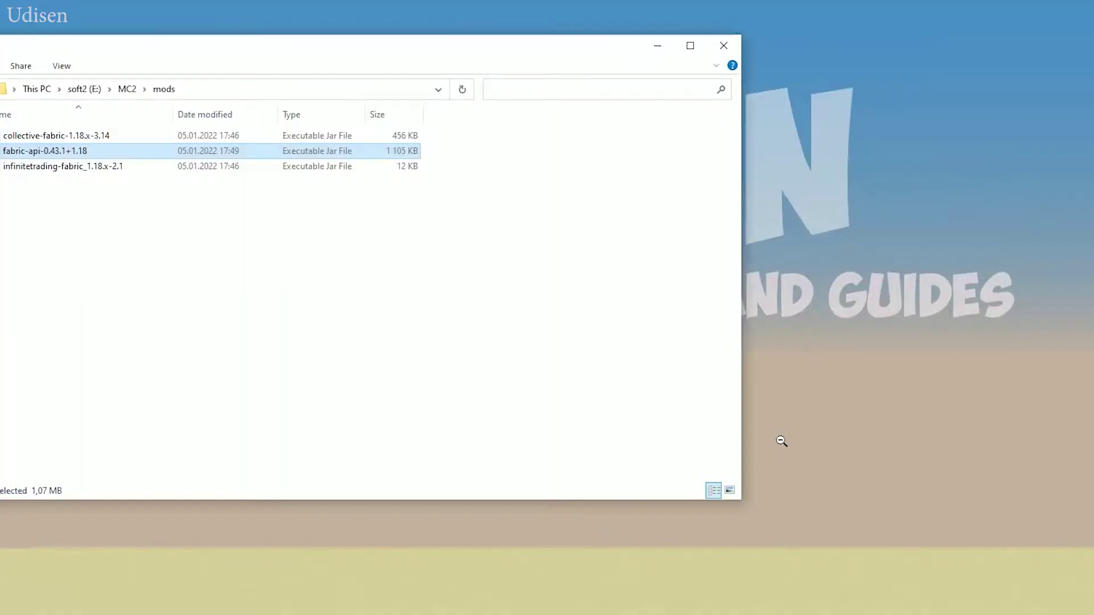
- Minimize the mods folder and launch the fabric-loader-1.18.1 installation from Minecraft Launcher with the mods in place
click(161, 205)
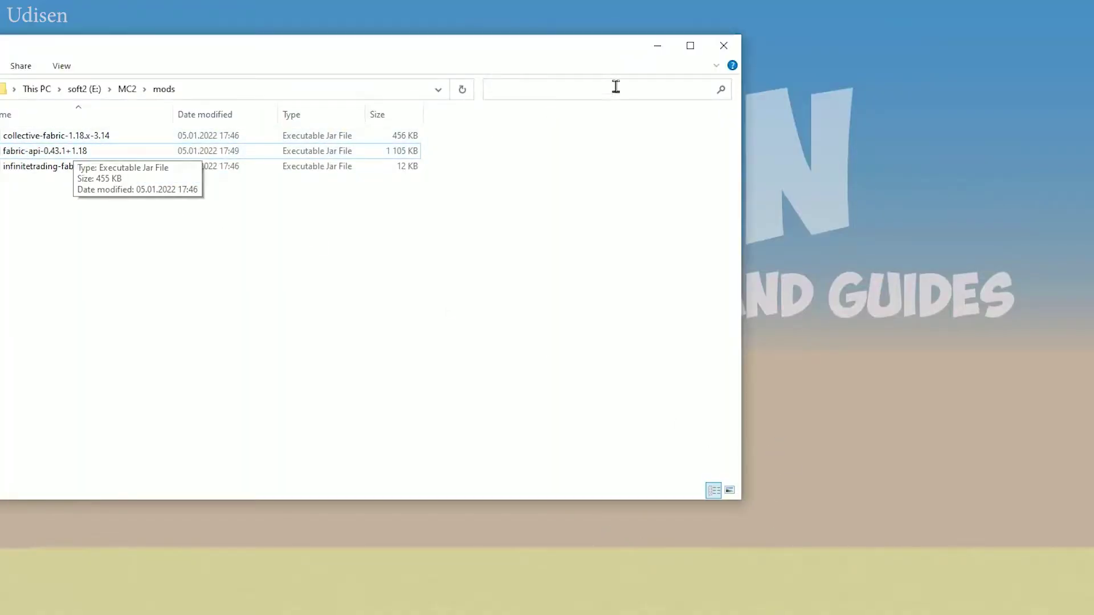
click(657, 46)
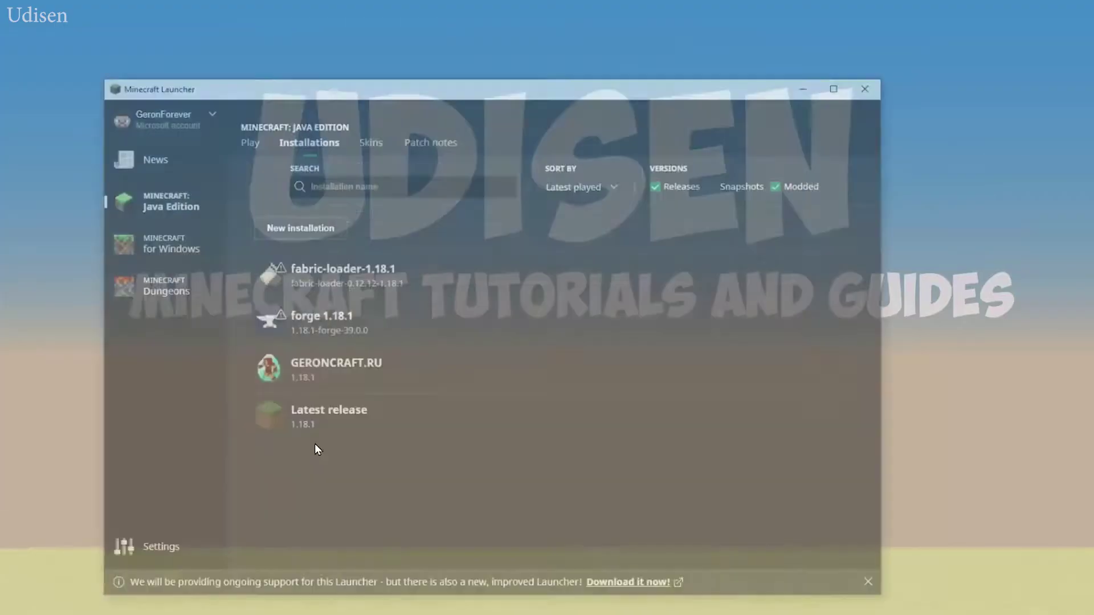
mouse_move(549, 227)
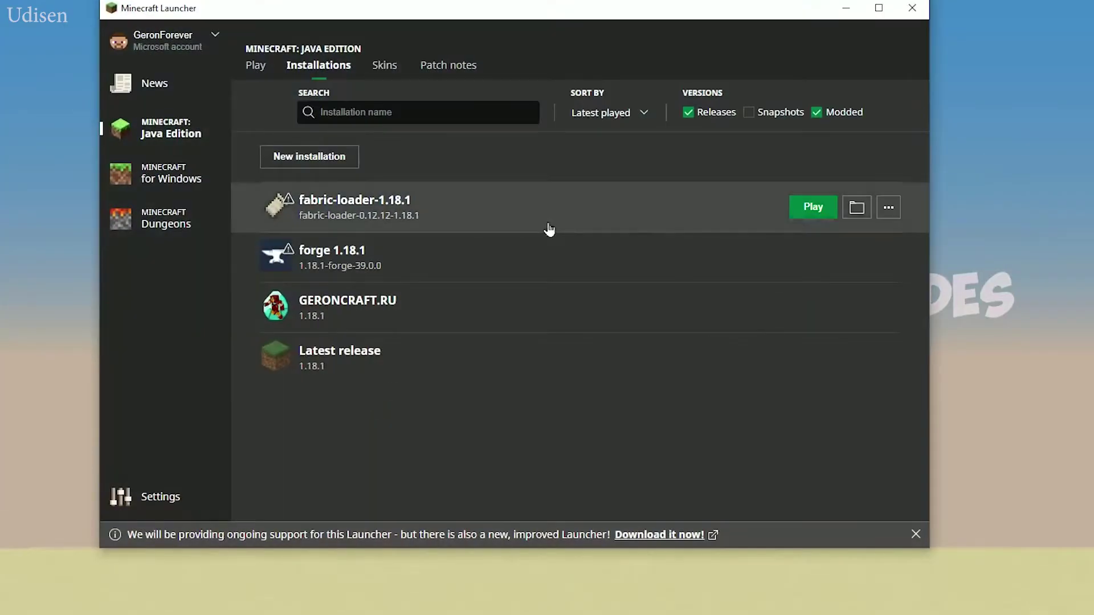
click(812, 210)
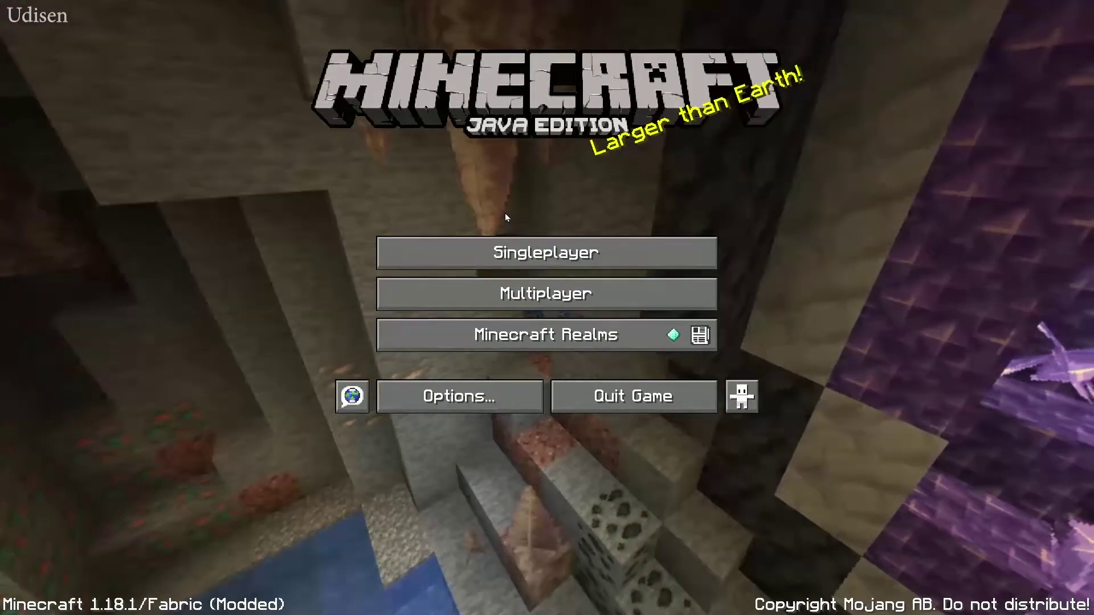
- Open the singleplayer creative world New World, dated 05.01.2022, 17:10
click(503, 253)
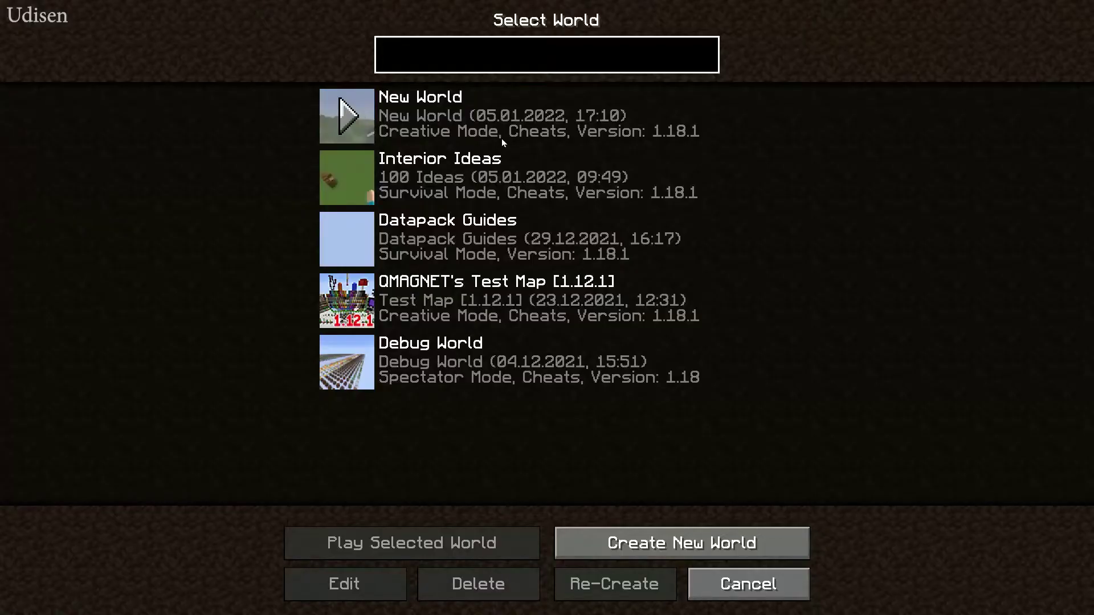
click(489, 114)
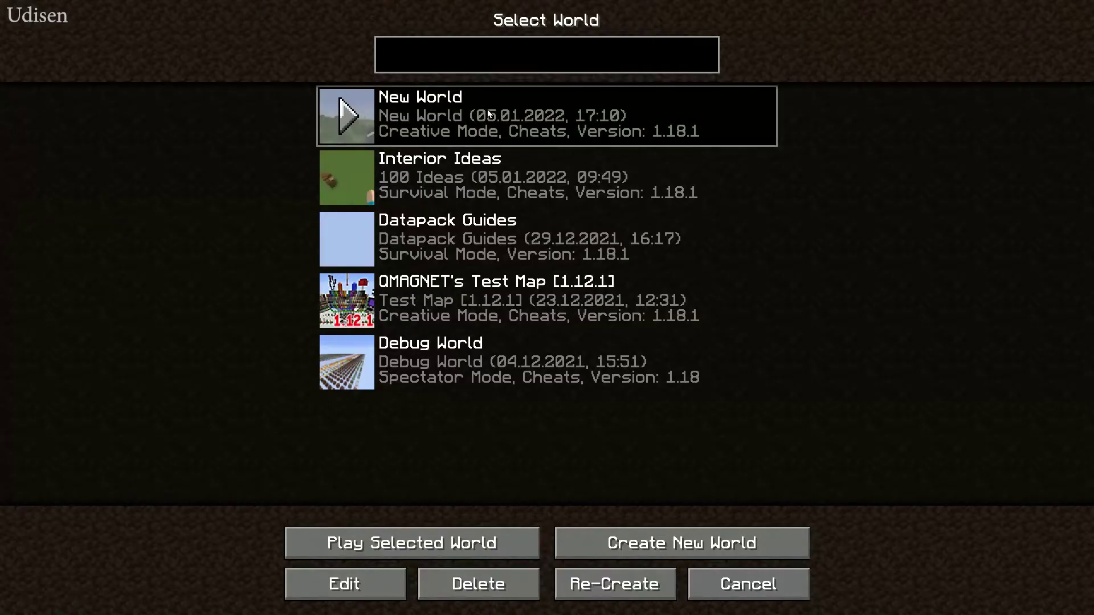
double_click(489, 114)
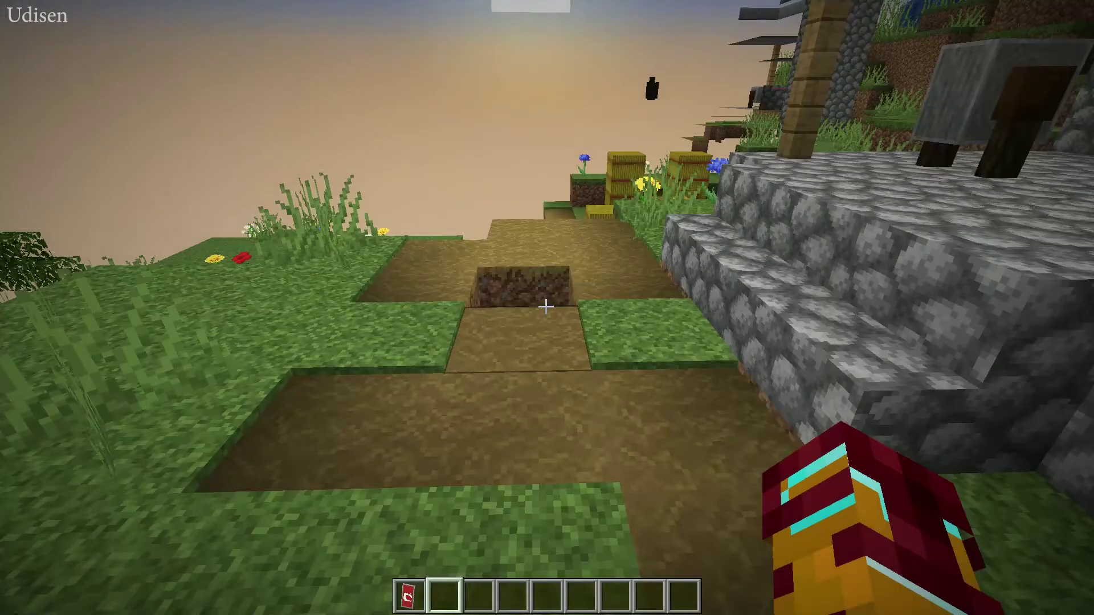
- Search the creative inventory for "eme", take a stack of 64 emeralds and return to the world
key(e)
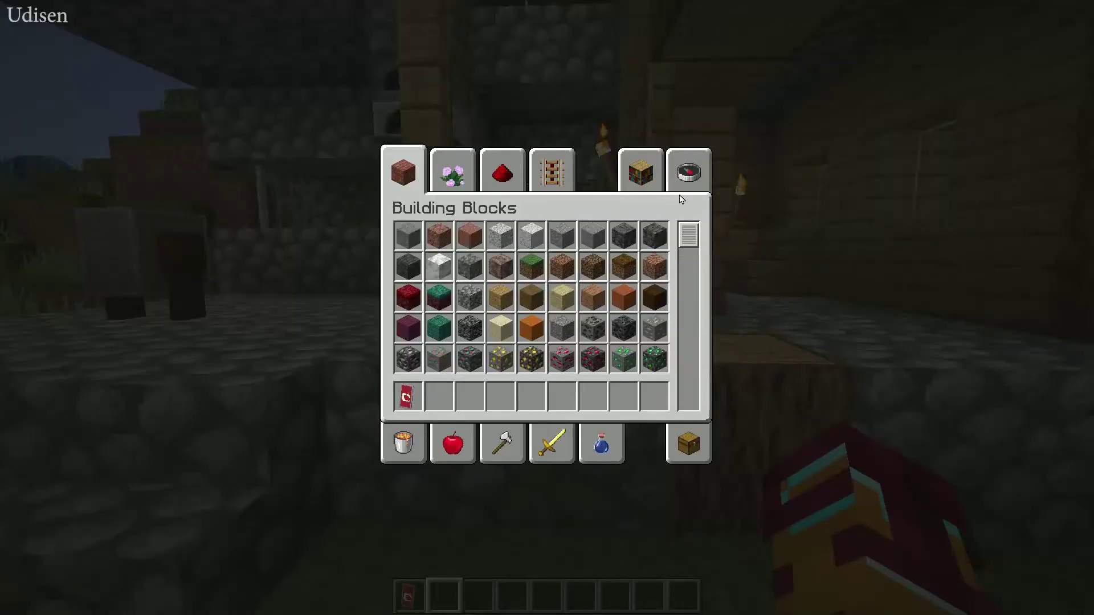
click(690, 171)
text(eme)
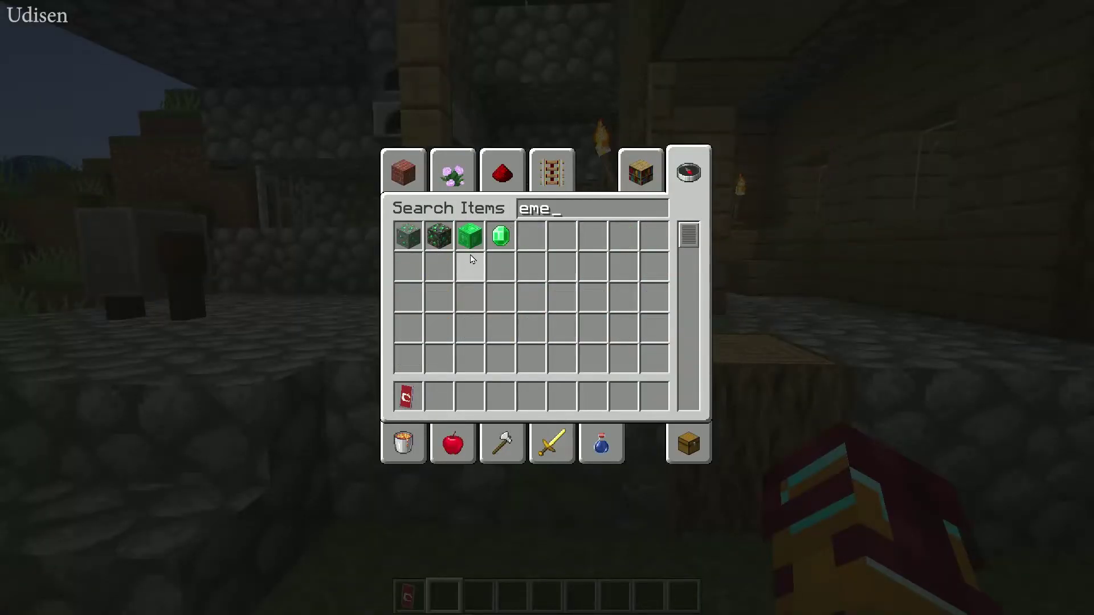
click(501, 236)
key(Escape)
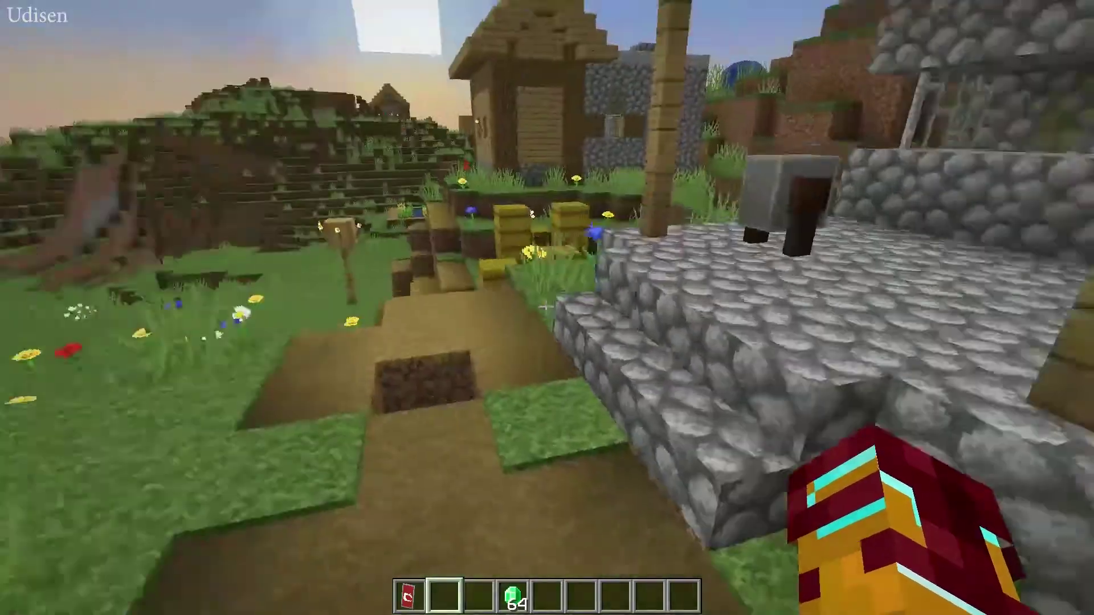
- Fly through the village and look inside its houses for a villager to trade with
key(w)
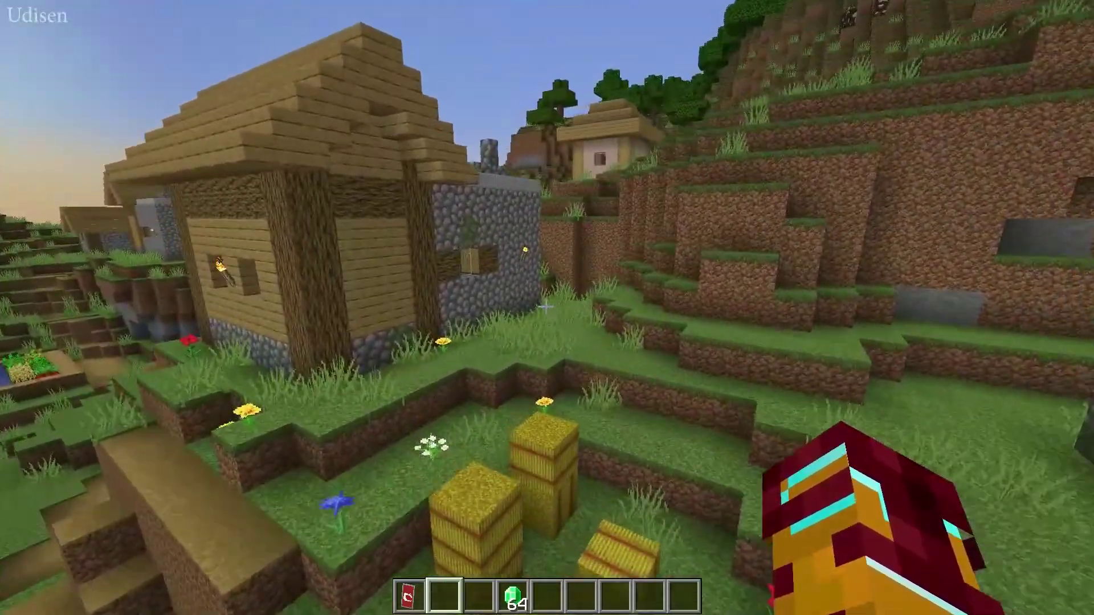
key(space)
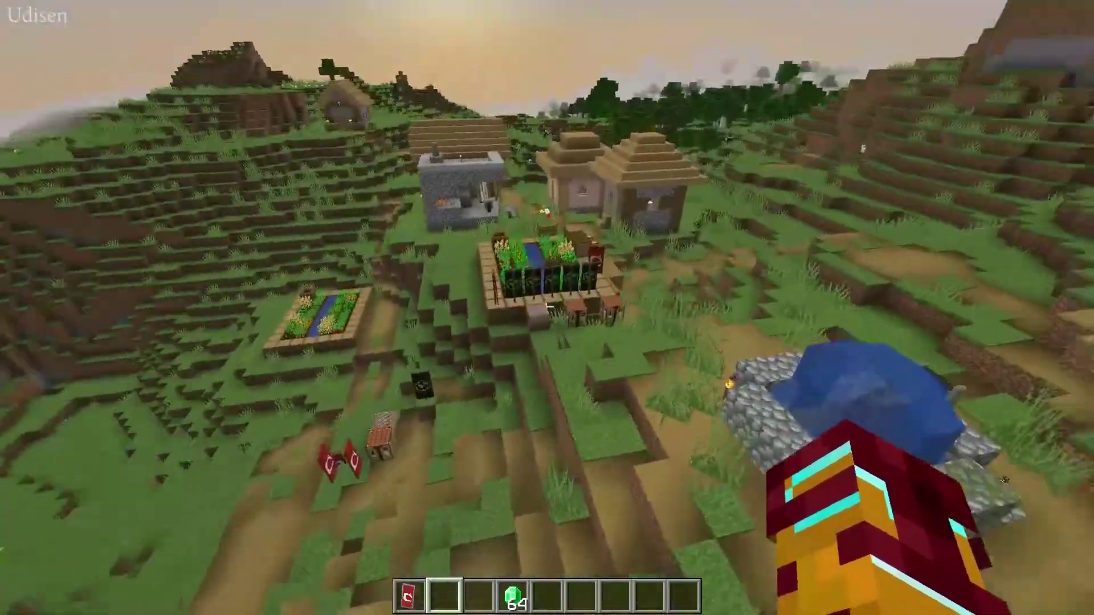
key(w)
key(shift)
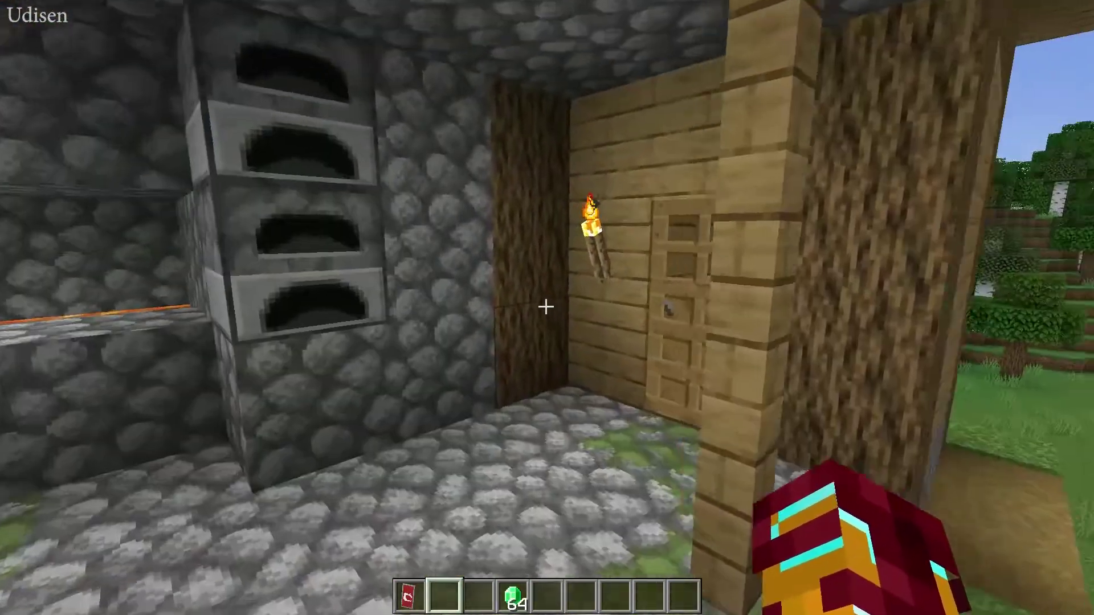
key(w)
right_click(546, 307)
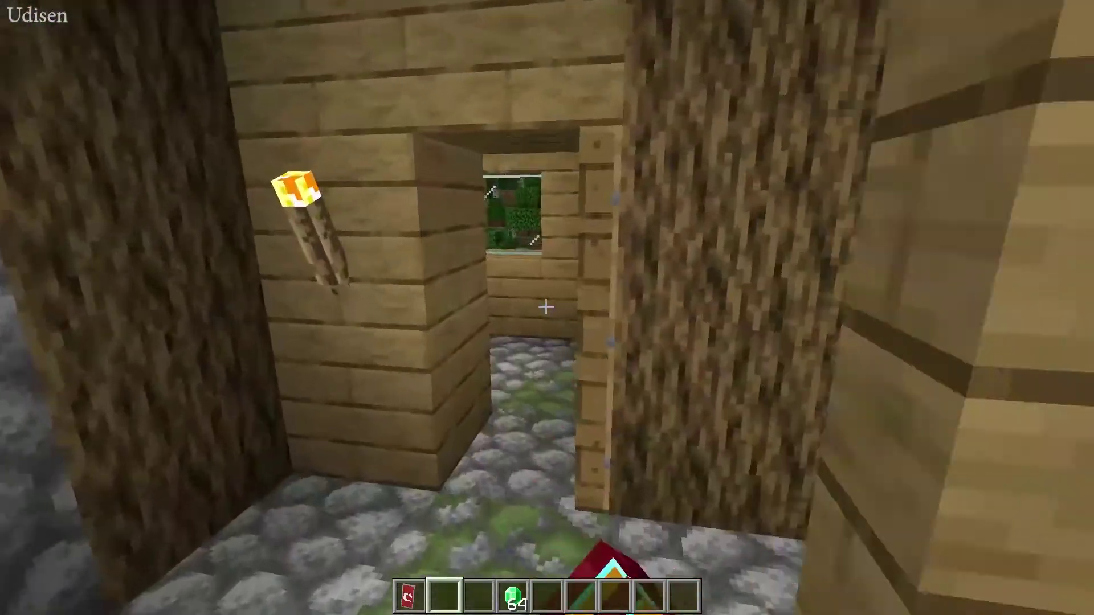
key(w)
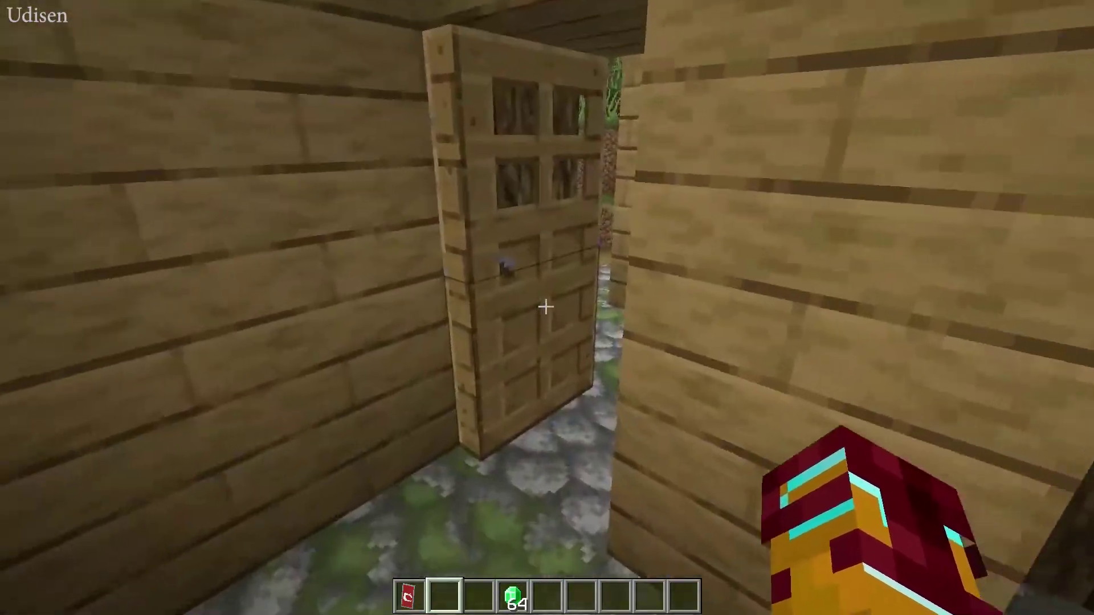
right_click(545, 307)
key(space)
key(w)
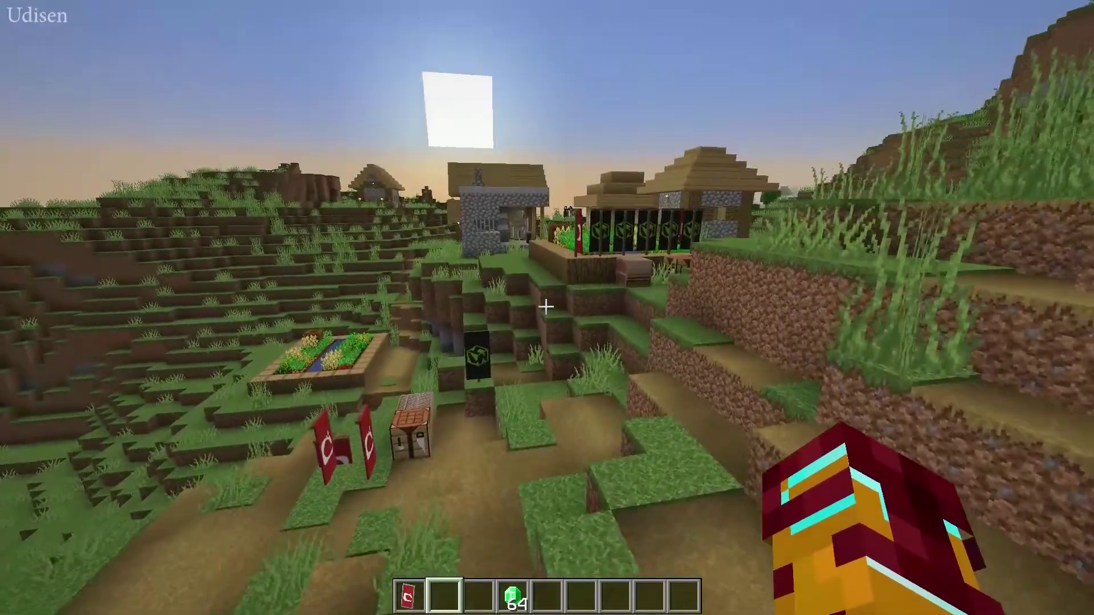
key(w)
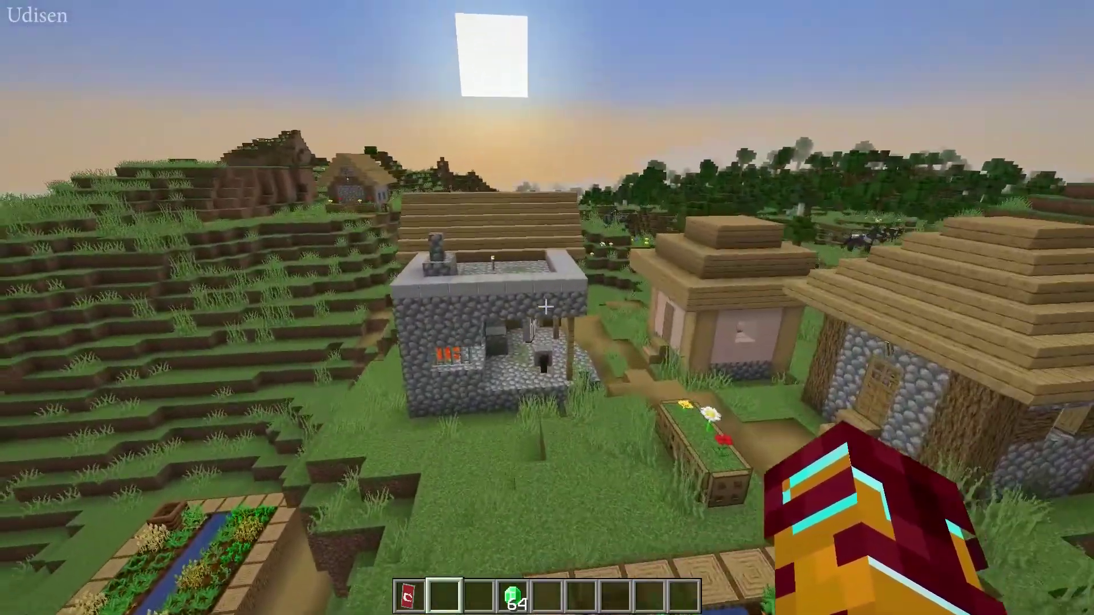
key(w)
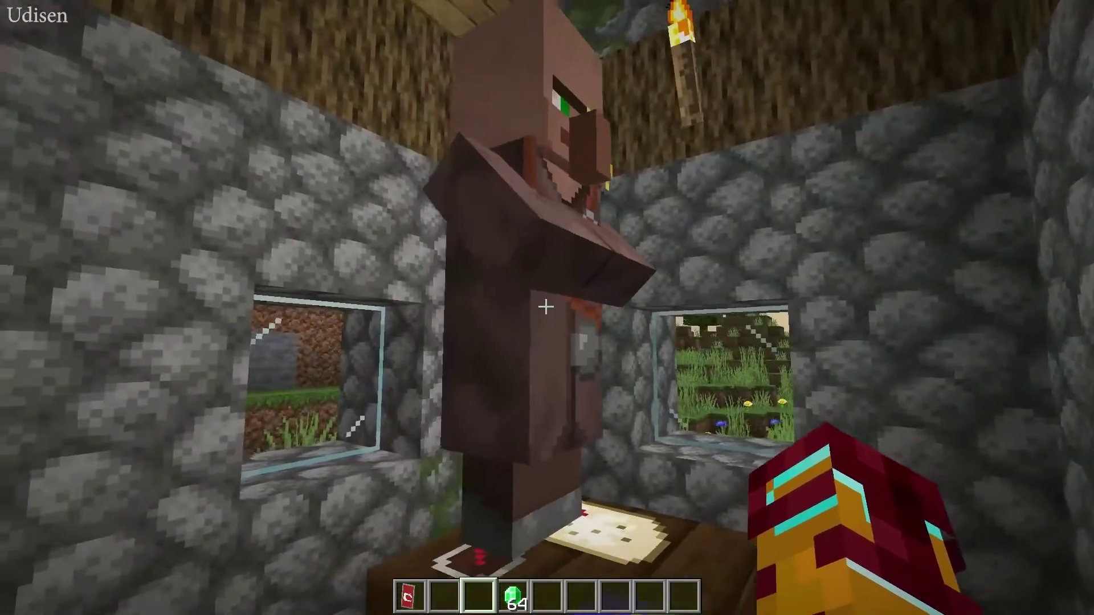
- Open trading with the cartographer, choose the 7-emerald map trade, copy the 64-emerald stack into the inventory and buy 9 maps
right_click(546, 307)
click(393, 248)
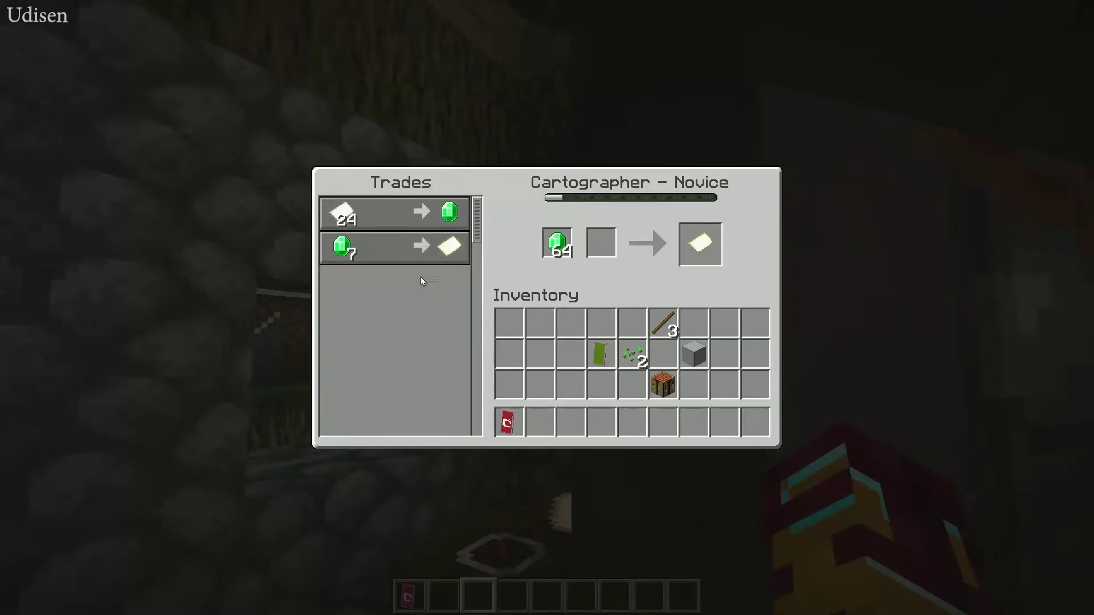
middle_click(560, 252)
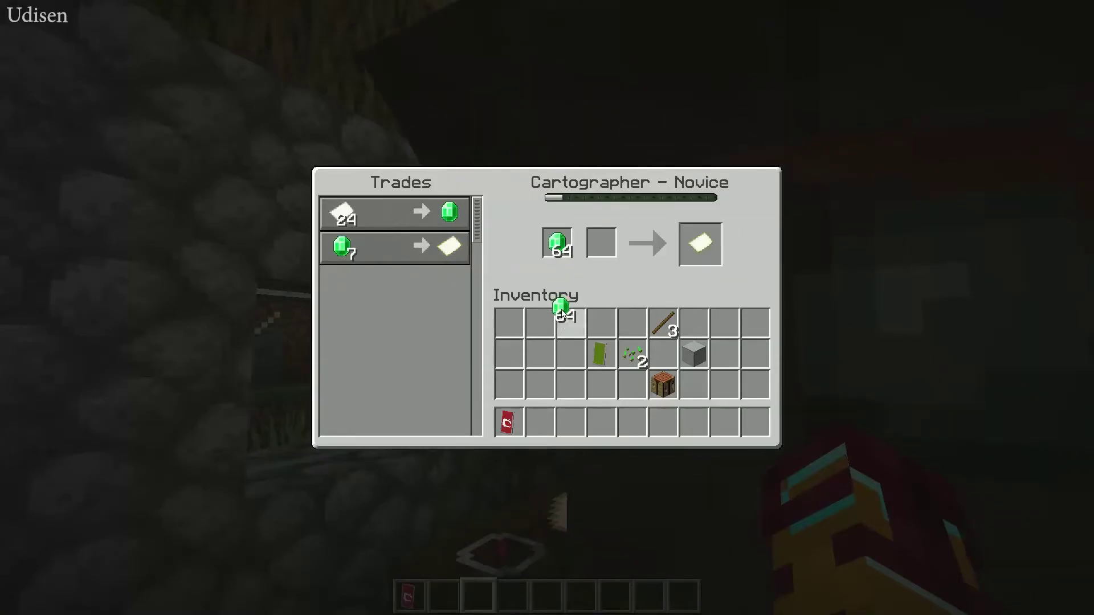
click(564, 315)
shift+click(699, 242)
- Refill the cartographer's payment slot with 64-emerald stacks and keep buying maps until the inventory holds 36
click(579, 317)
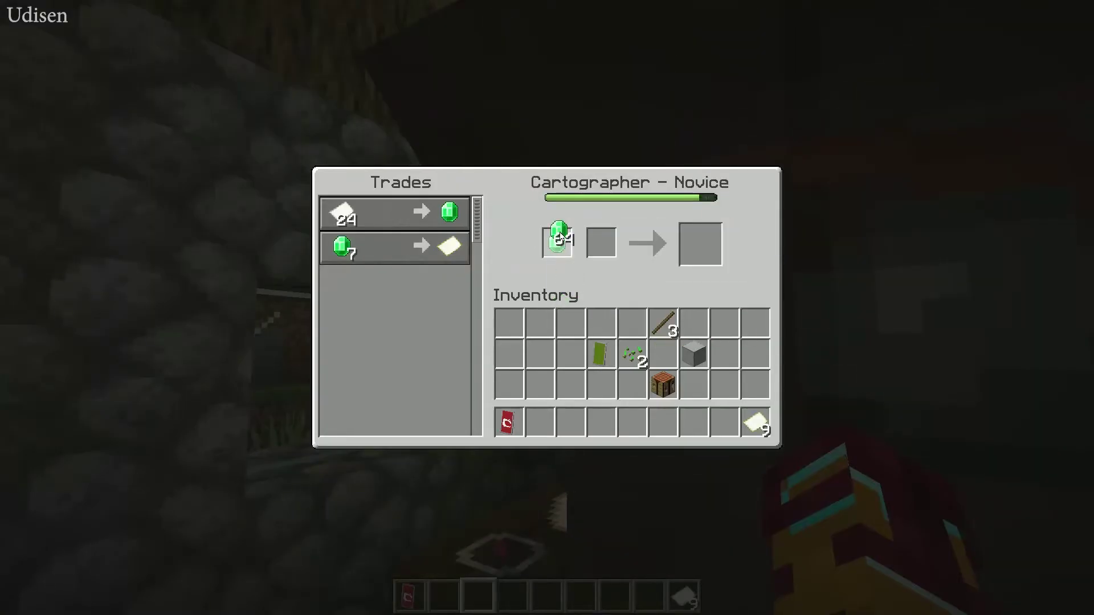
click(558, 250)
shift+click(700, 244)
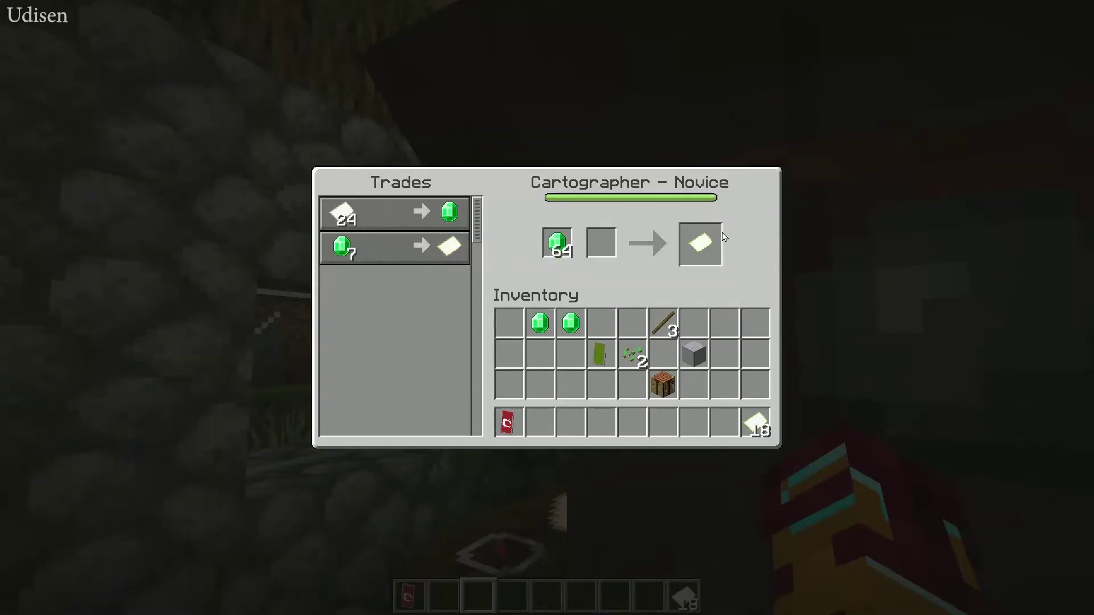
shift+click(712, 247)
click(569, 323)
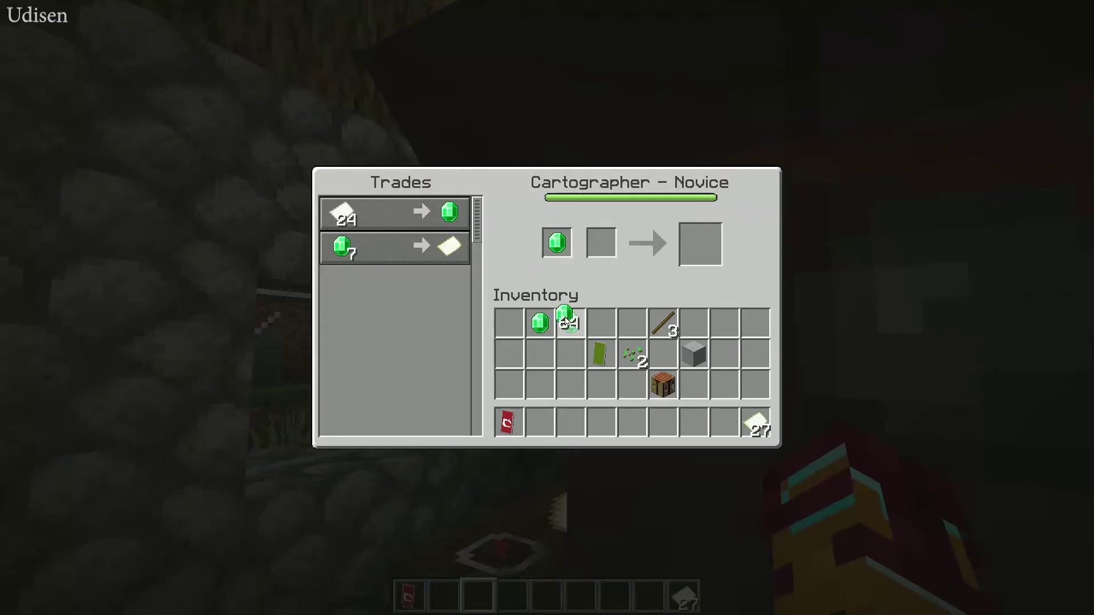
click(555, 246)
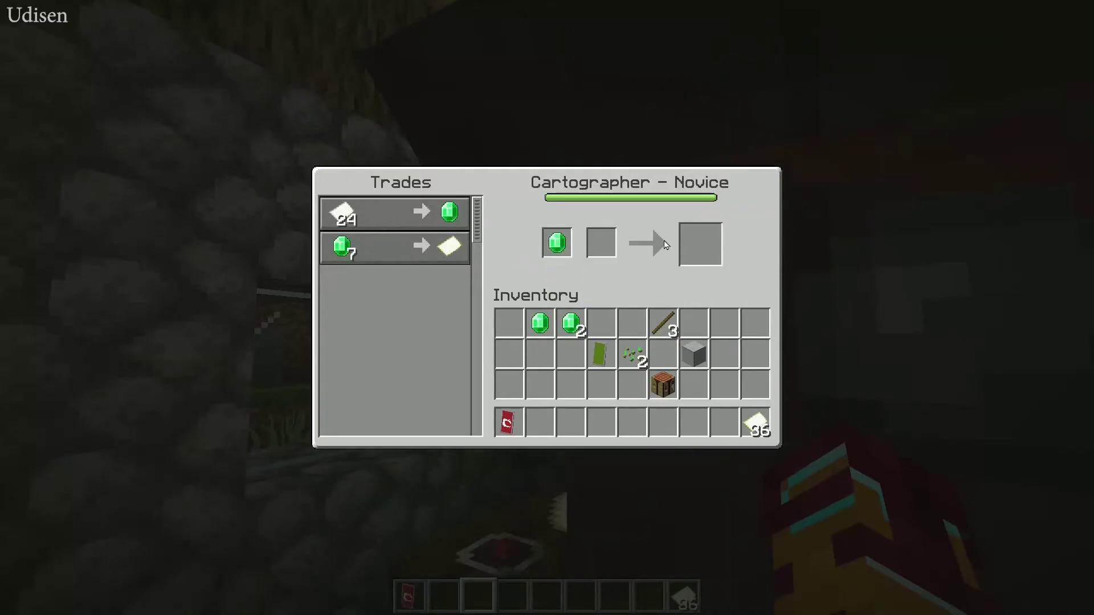
- Close the trading window and reopen the cartographer's trades to check the offers at the new level
key(Escape)
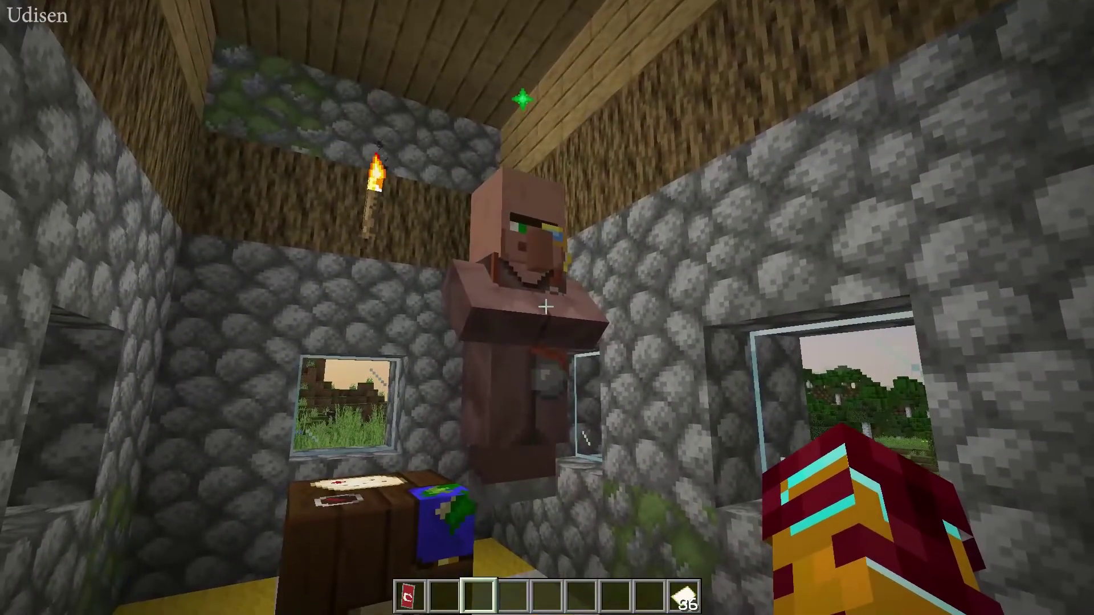
right_click(546, 307)
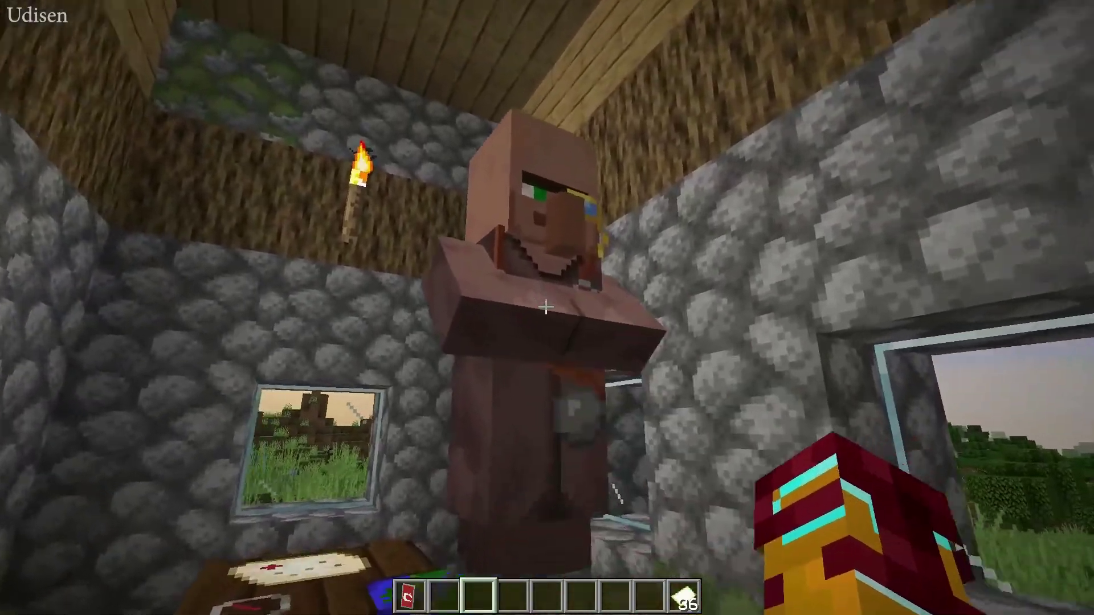
right_click(544, 309)
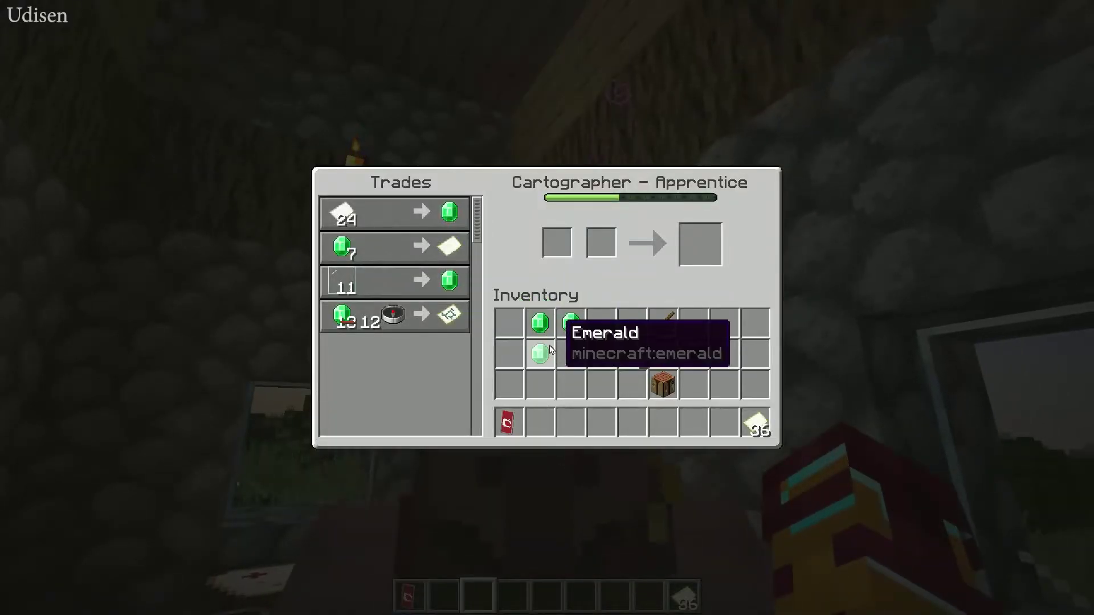